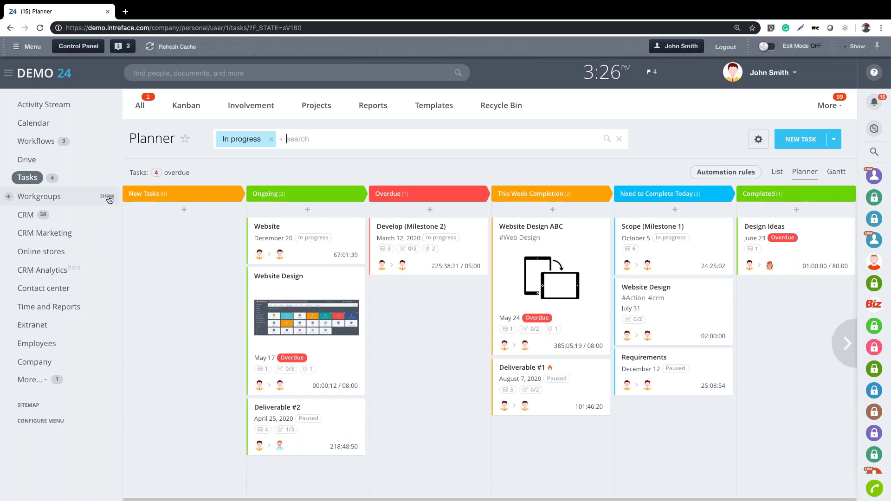
# Open the Create workgroup or project panel from the sidebar's Workgroups entry
pyautogui.moveTo(109, 199)
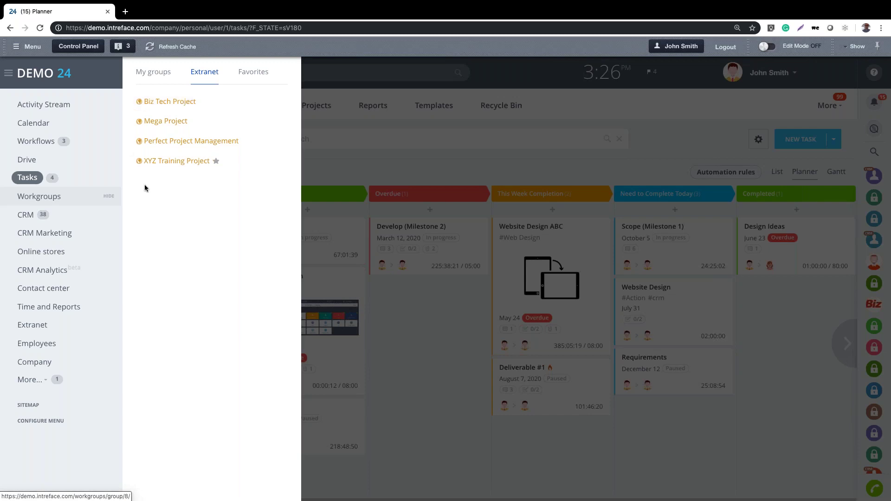
pyautogui.click(9, 198)
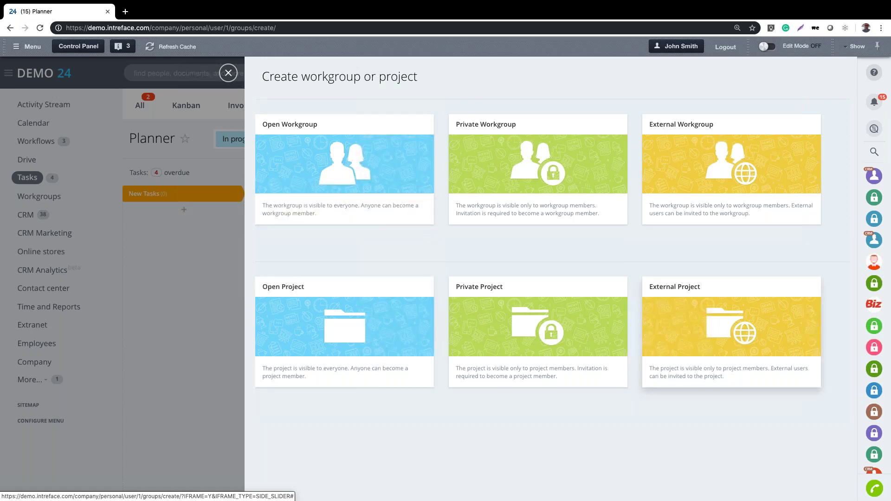
# Choose the External Project type and name it 'Project ABC'
pyautogui.click(731, 327)
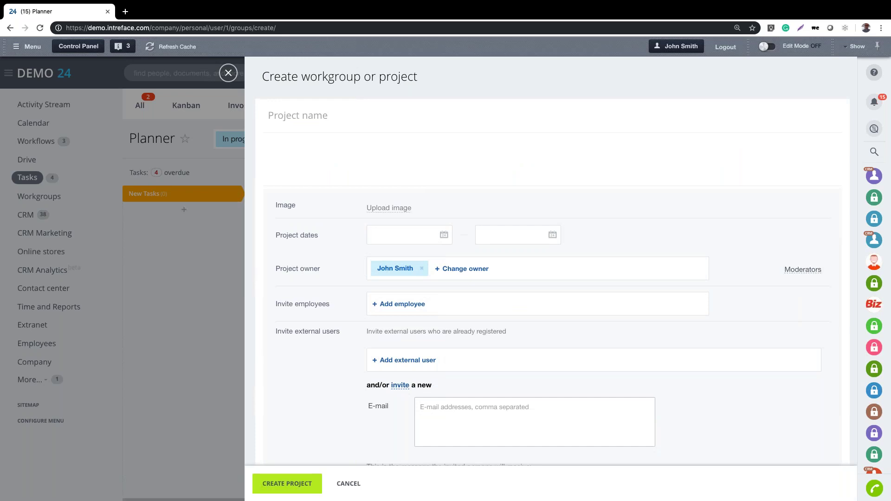
pyautogui.click(285, 117)
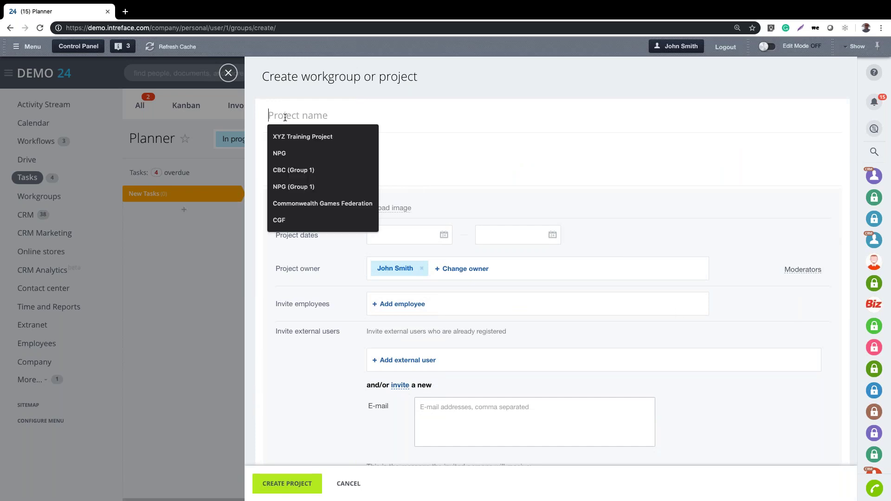
pyautogui.write('Project ')
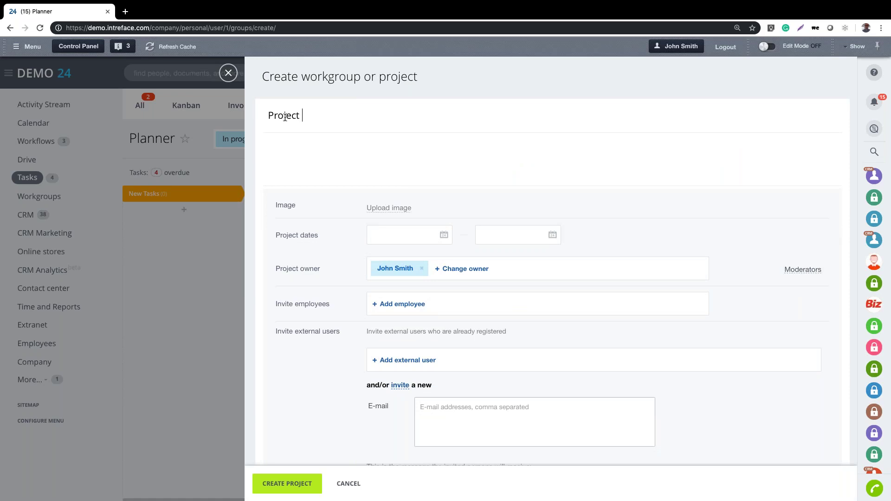
pyautogui.write('ABC')
# Set the project dates from 15/07/2019 to 31/07/2019
pyautogui.click(443, 235)
pyautogui.click(450, 303)
pyautogui.click(551, 234)
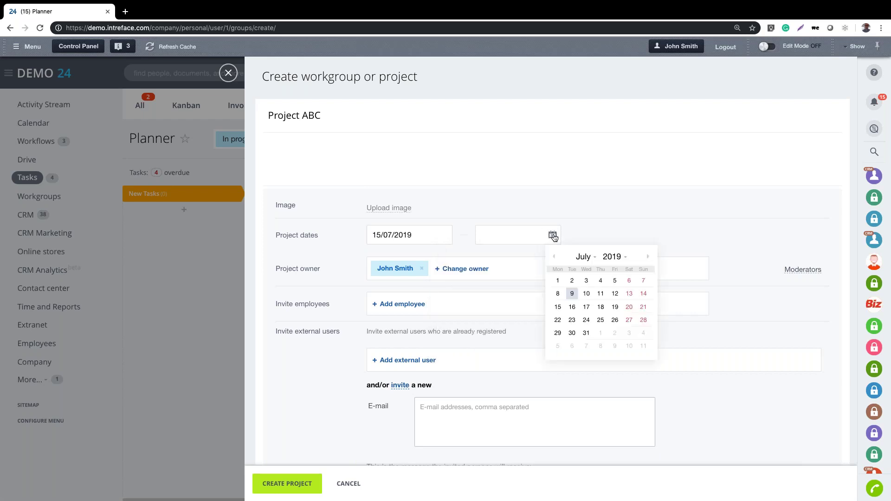
pyautogui.click(586, 333)
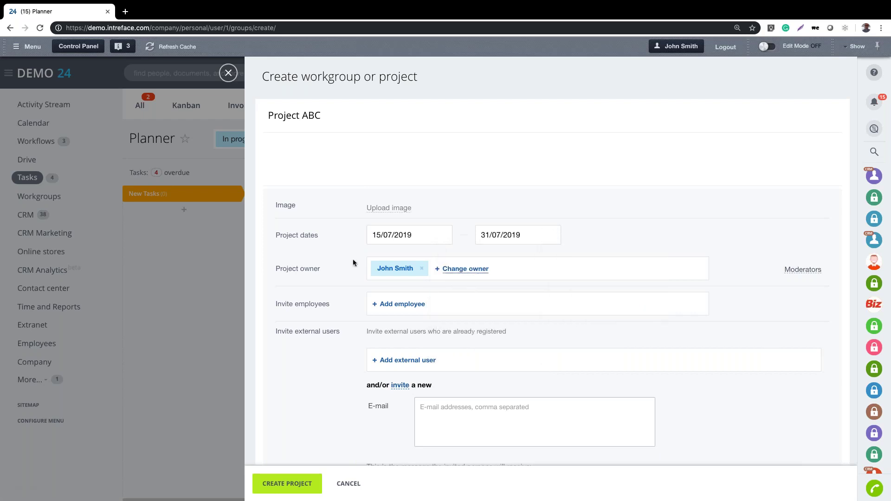
# Add a Moderators field and assign two colleagues as project moderators
pyautogui.click(803, 270)
pyautogui.click(400, 303)
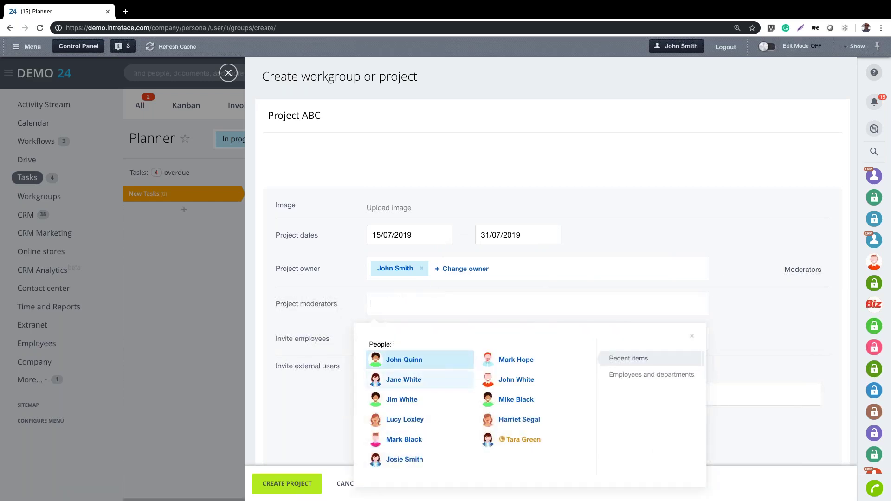
pyautogui.click(403, 379)
pyautogui.click(403, 399)
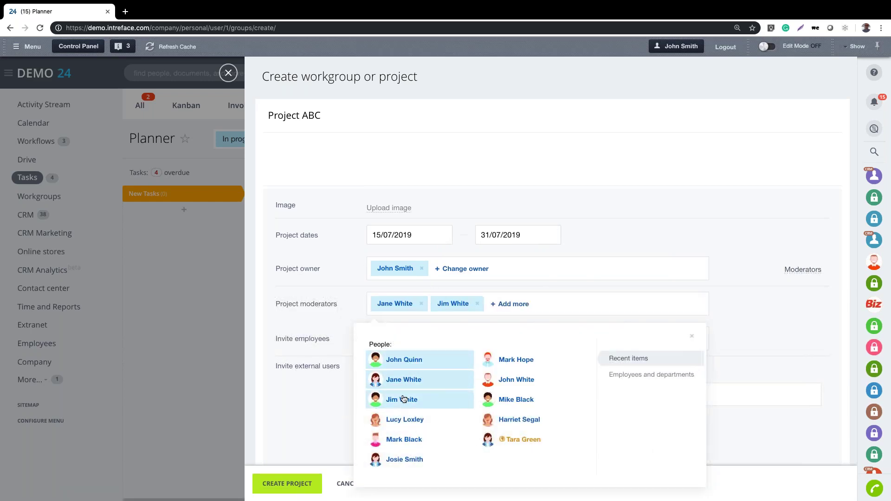
pyautogui.click(326, 396)
# Invite five colleagues to the project as employees
pyautogui.click(401, 343)
pyautogui.click(404, 201)
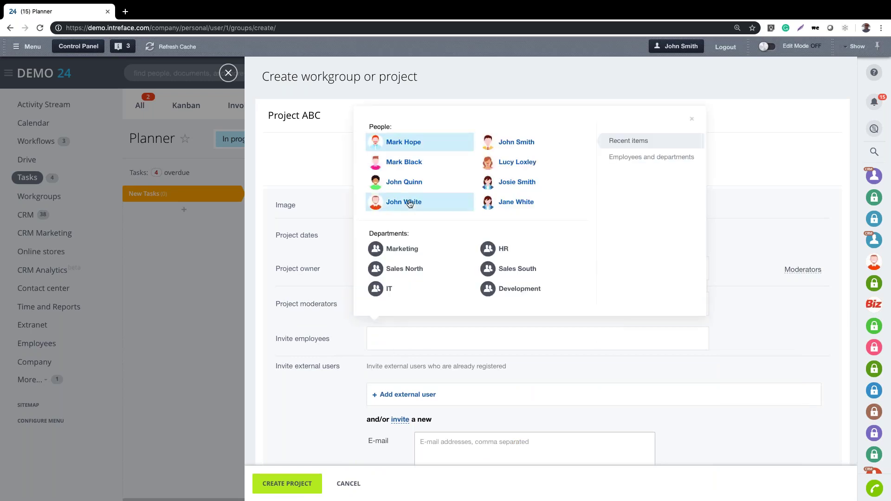
pyautogui.click(499, 203)
pyautogui.click(507, 182)
pyautogui.click(509, 162)
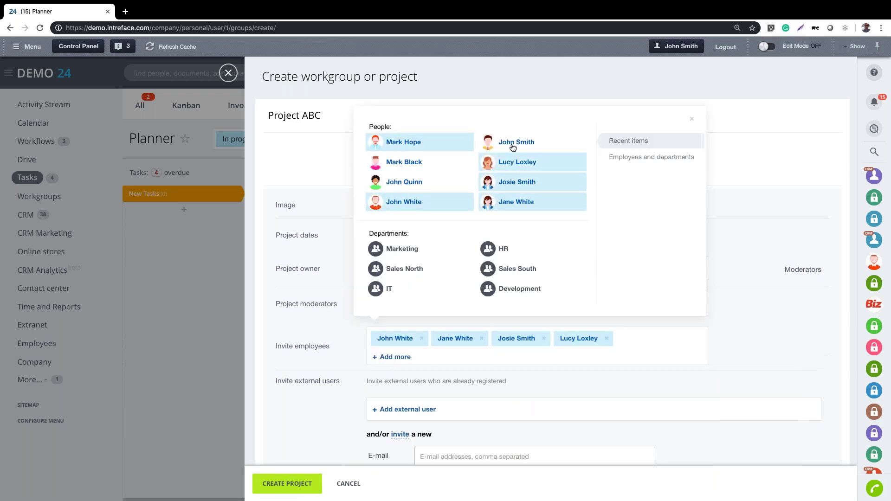
pyautogui.click(511, 143)
pyautogui.click(791, 354)
pyautogui.scroll(-4, 764, 325)
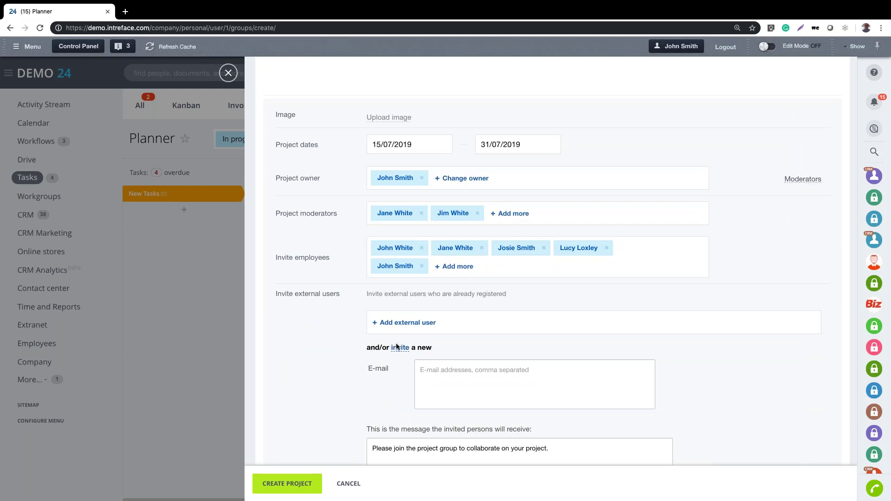
# Invite an external user to Project ABC
pyautogui.click(401, 323)
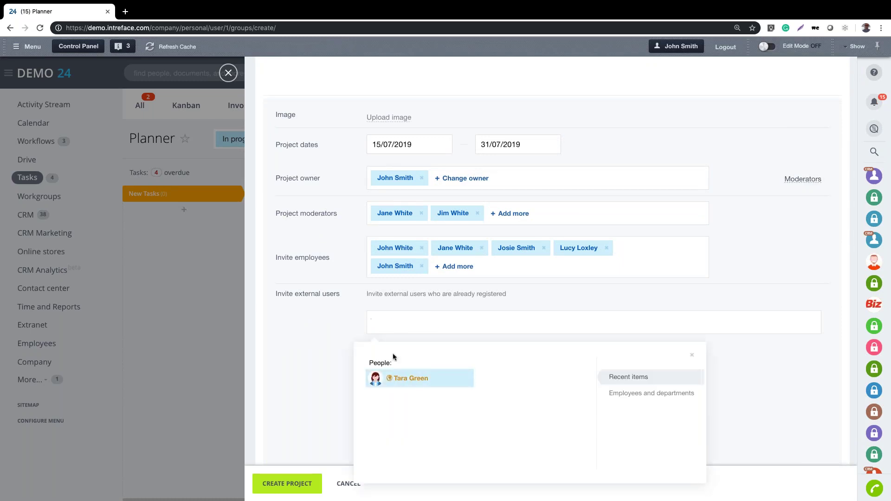
pyautogui.click(394, 379)
pyautogui.click(293, 332)
pyautogui.scroll(-4, 295, 332)
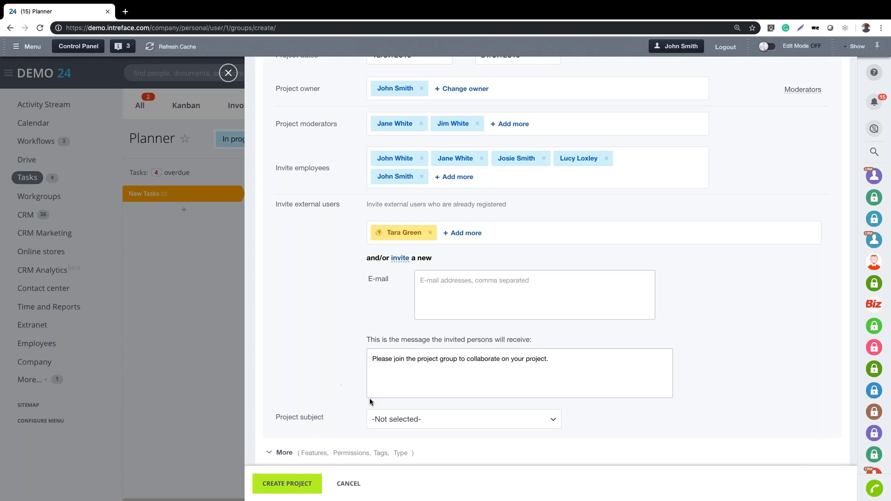
# Set the project subject to Production and create the project
pyautogui.click(405, 422)
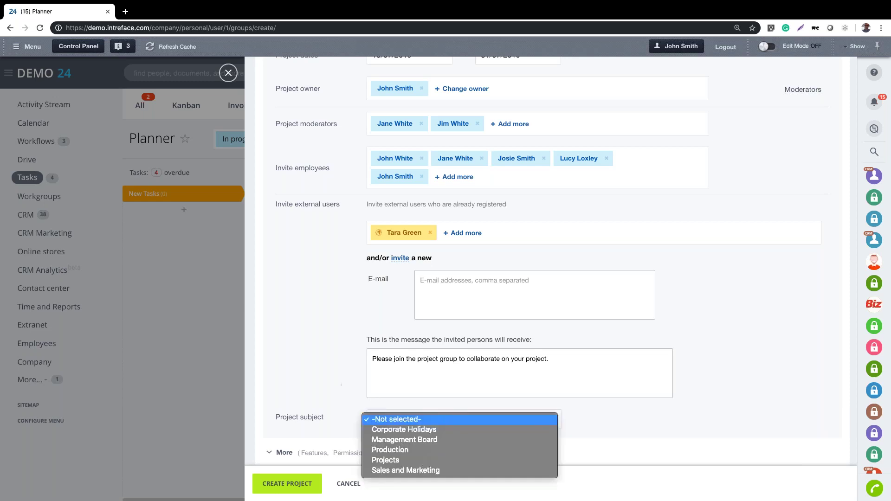
pyautogui.click(405, 449)
pyautogui.click(284, 452)
pyautogui.scroll(-5, 333, 349)
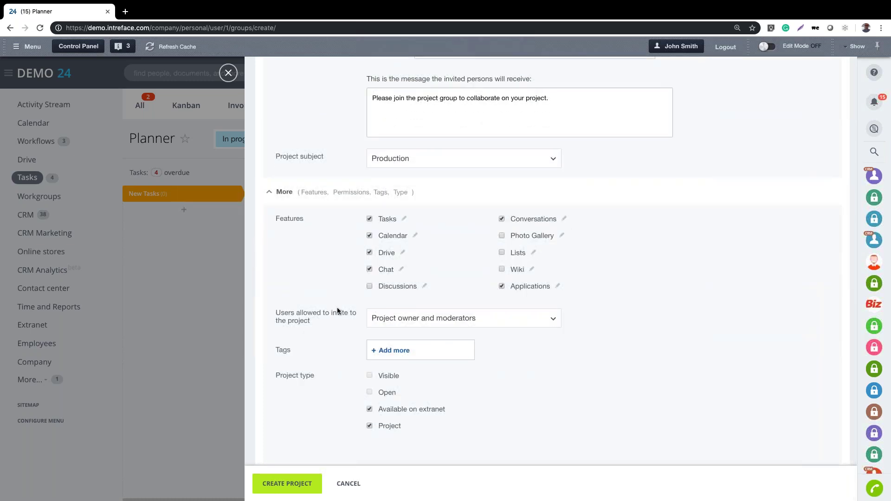
pyautogui.click(287, 484)
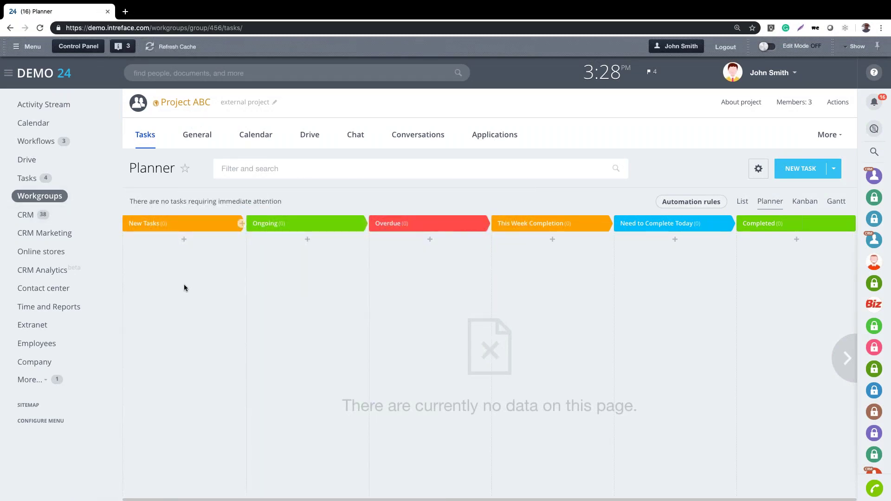
# Open Biz Tech Project from the sidebar's Extranet workgroups list
pyautogui.click(105, 197)
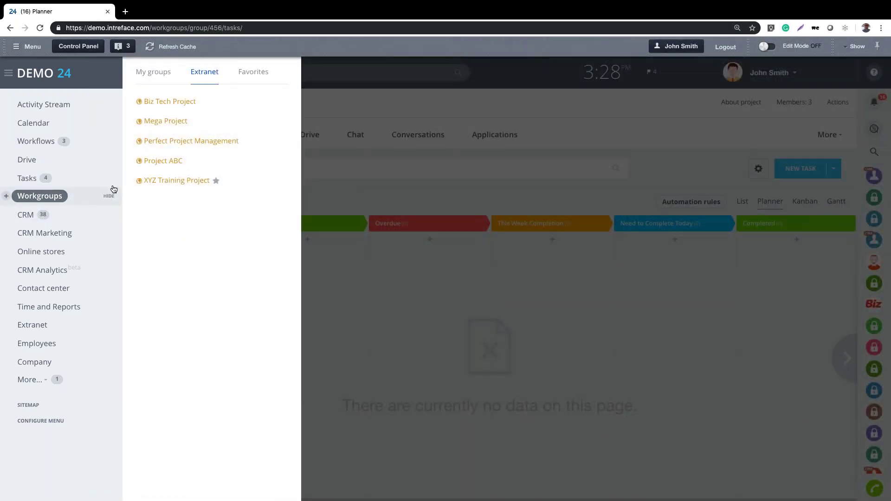
pyautogui.click(166, 106)
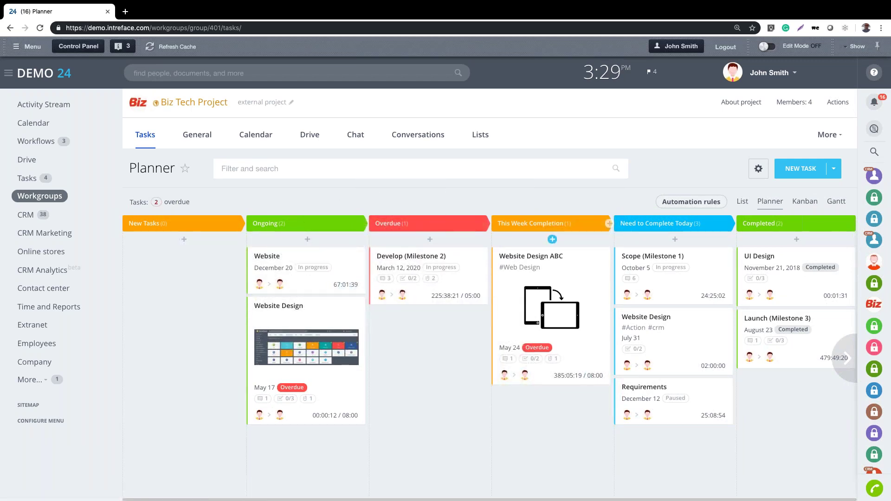
# Drag the Website task into Overdue, then switch the project to Kanban view
pyautogui.moveTo(253, 258); pyautogui.dragTo(627, 259)
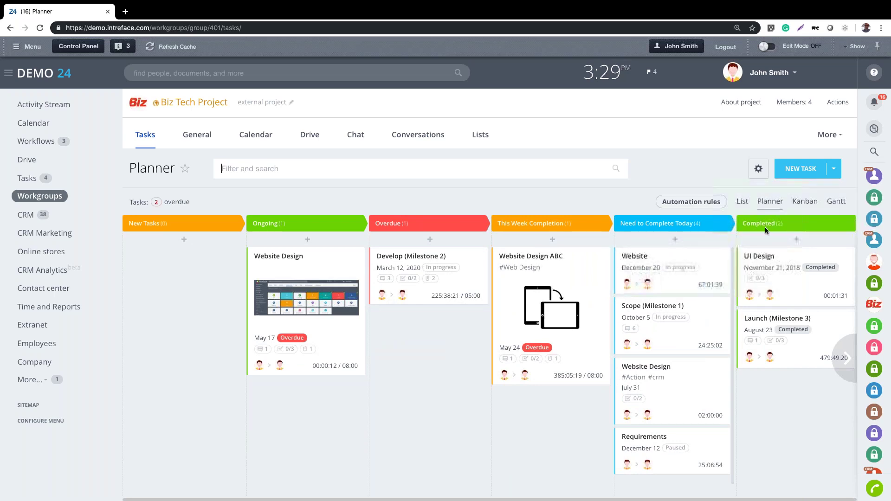
pyautogui.moveTo(675, 249)
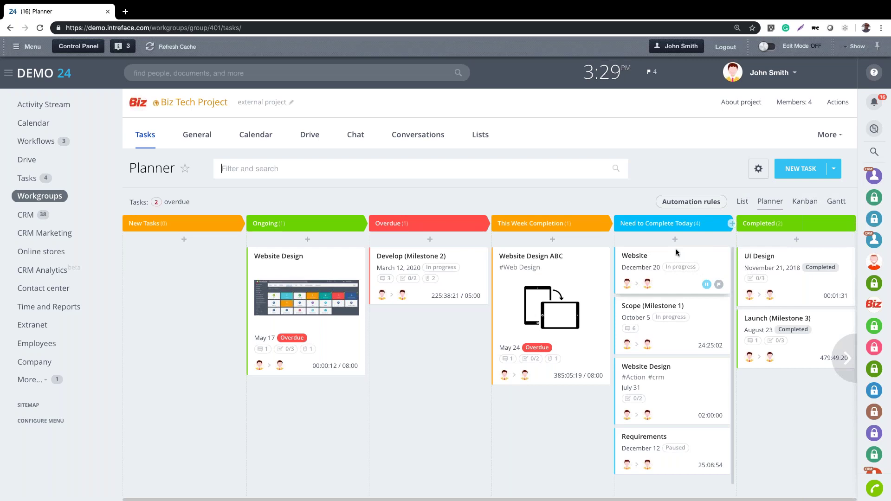
pyautogui.moveTo(632, 255); pyautogui.dragTo(385, 257)
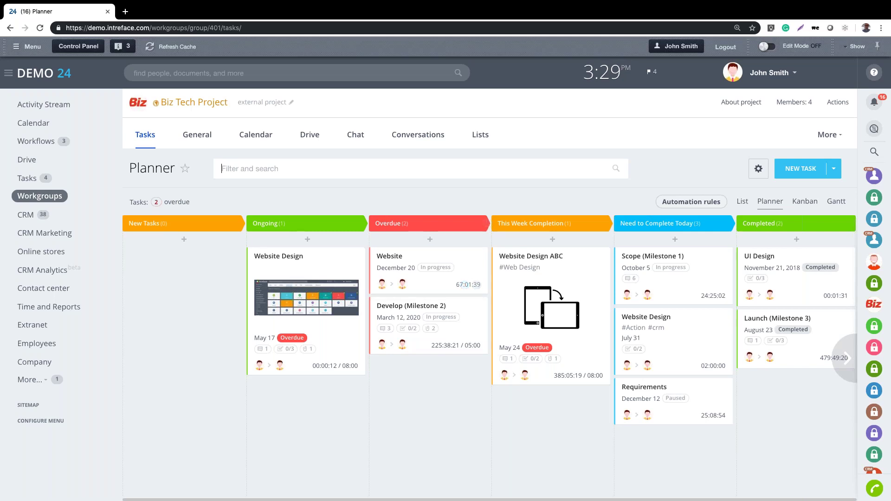
pyautogui.click(800, 206)
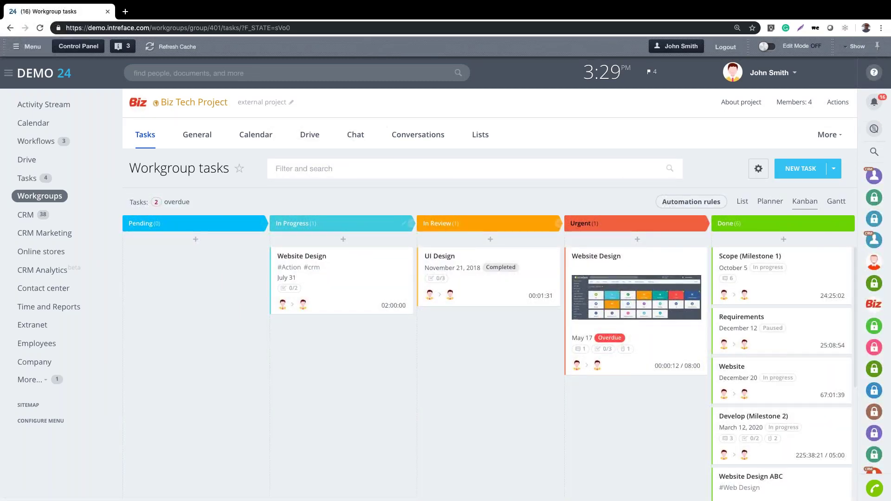
# Put Website Design in In Progress, Scope (Milestone 1) and Website in Urgent, then view as list
pyautogui.moveTo(570, 258); pyautogui.dragTo(287, 257)
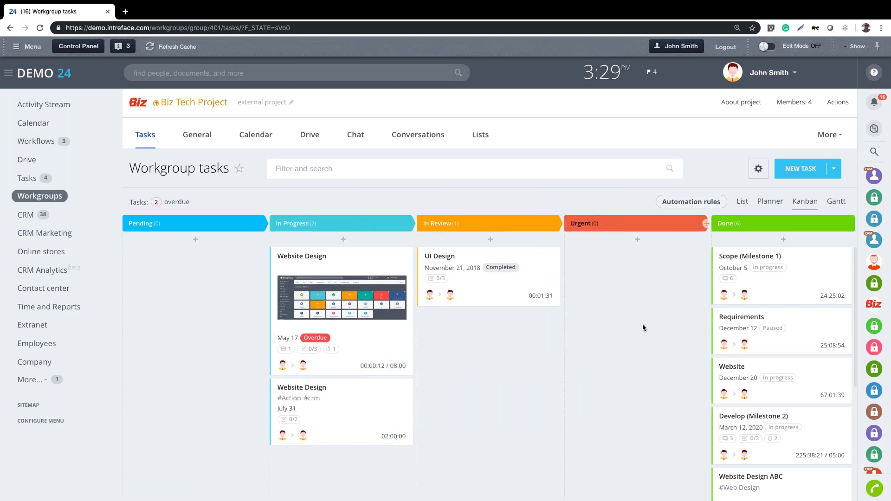
pyautogui.moveTo(752, 254); pyautogui.dragTo(607, 260)
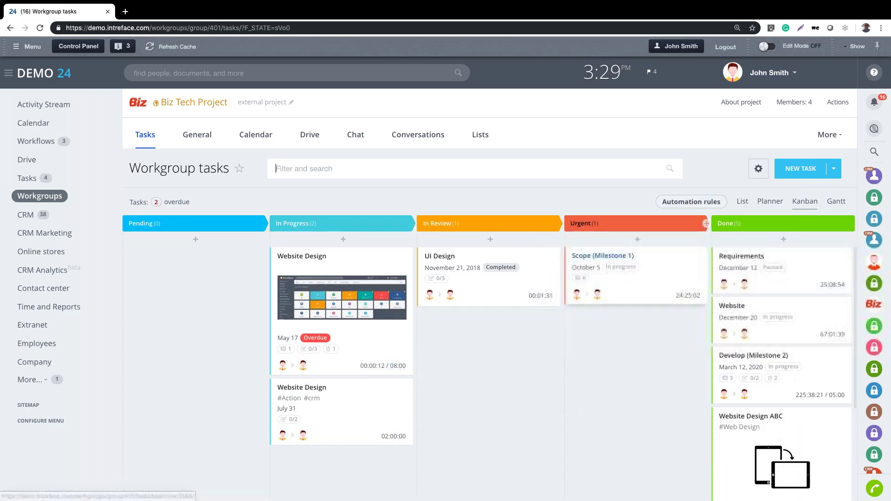
pyautogui.moveTo(731, 305); pyautogui.dragTo(585, 316)
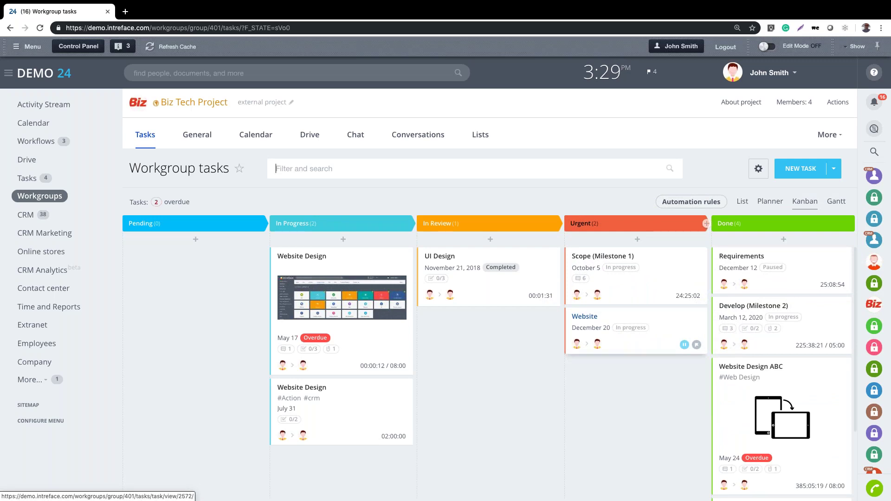
pyautogui.click(742, 202)
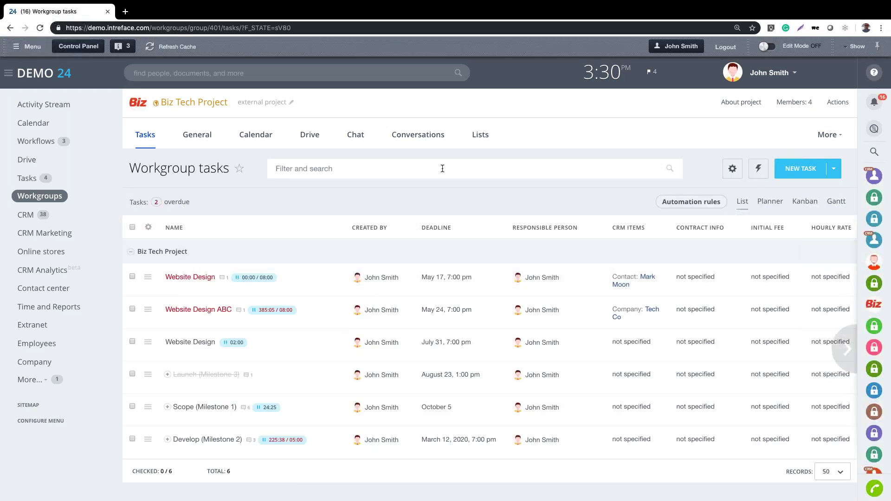
# Filter the project's tasks by one responsible person
pyautogui.click(442, 169)
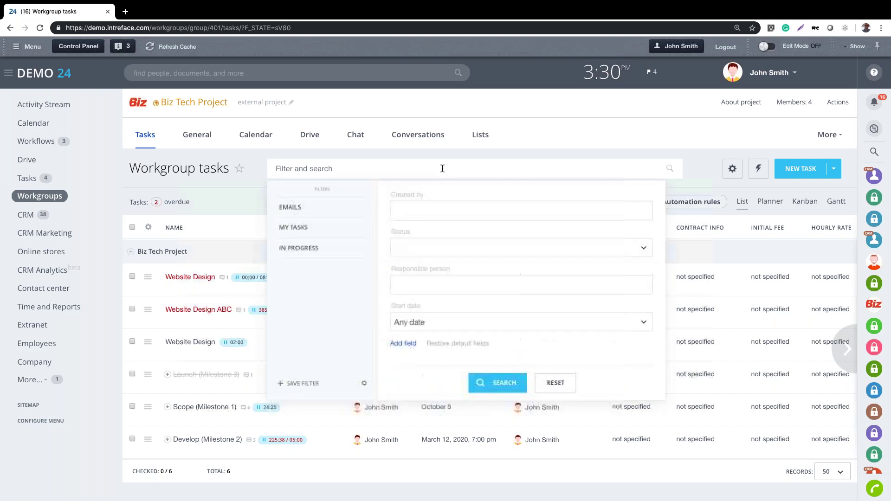
pyautogui.click(426, 284)
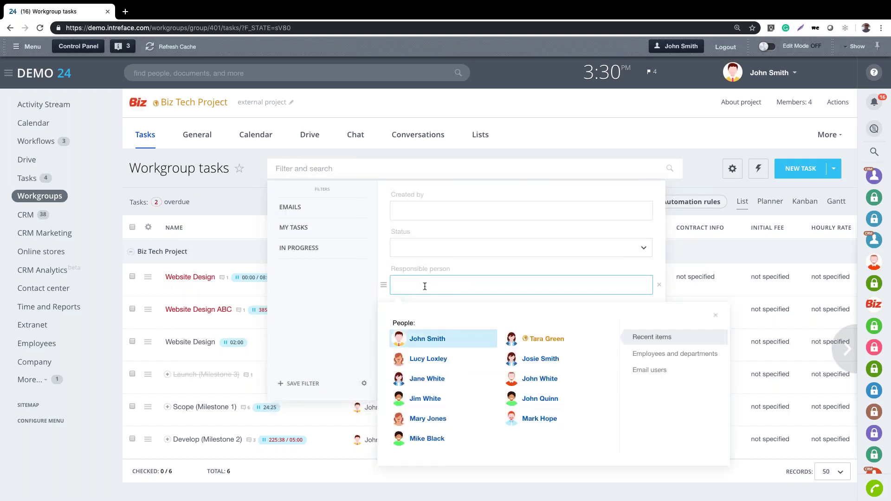
pyautogui.click(424, 338)
pyautogui.click(335, 308)
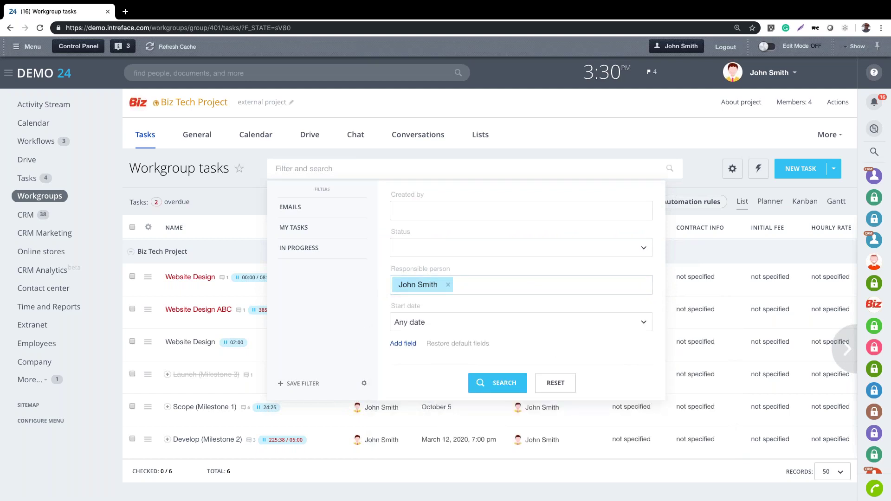
pyautogui.click(489, 384)
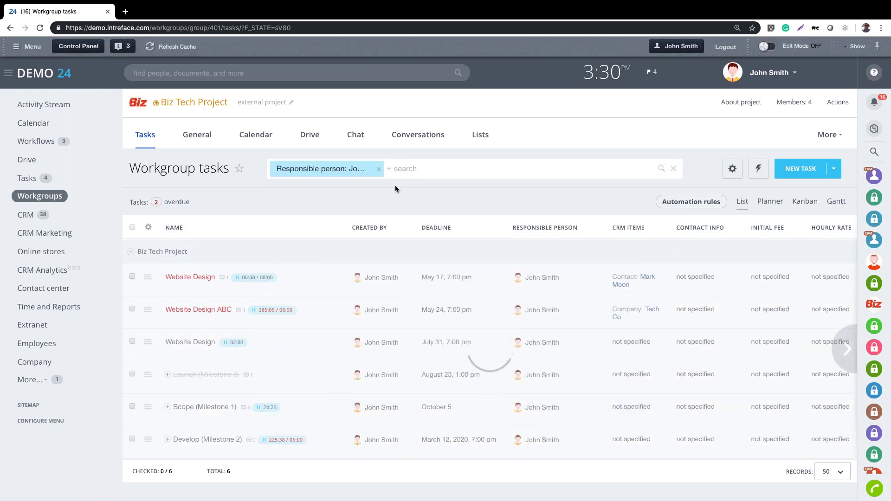
# Search the filtered tasks for 'webs', then clear the search and filter
pyautogui.click(422, 168)
pyautogui.write('webs')
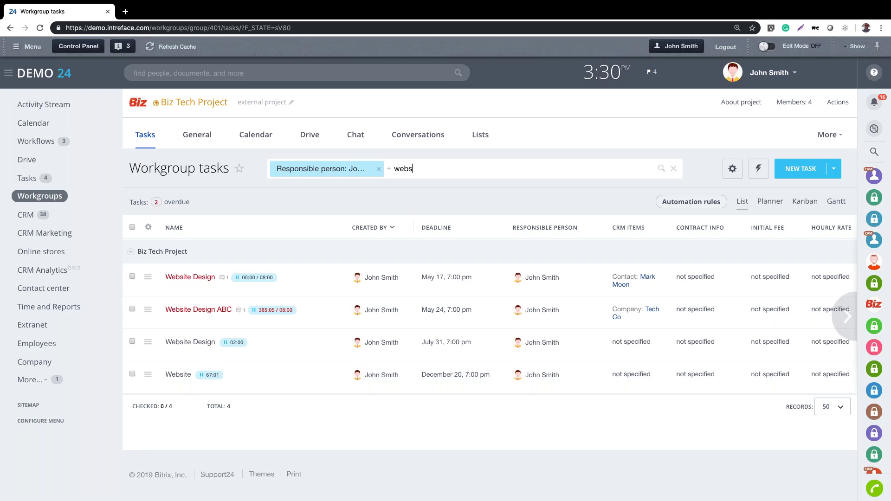
pyautogui.press('BackSpace')
pyautogui.press('BackSpace')
pyautogui.press('BackSpace')
pyautogui.press('BackSpace')
pyautogui.press('BackSpace')
pyautogui.press('BackSpace')
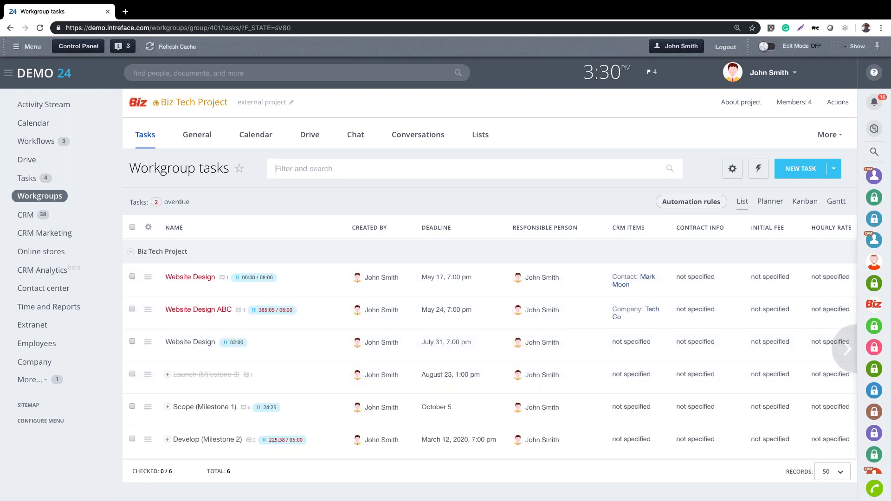
# Hide the Posts, Application, Cost, Hourly Rate, Initial Fee, Contract Info and CRM Items columns
pyautogui.click(149, 228)
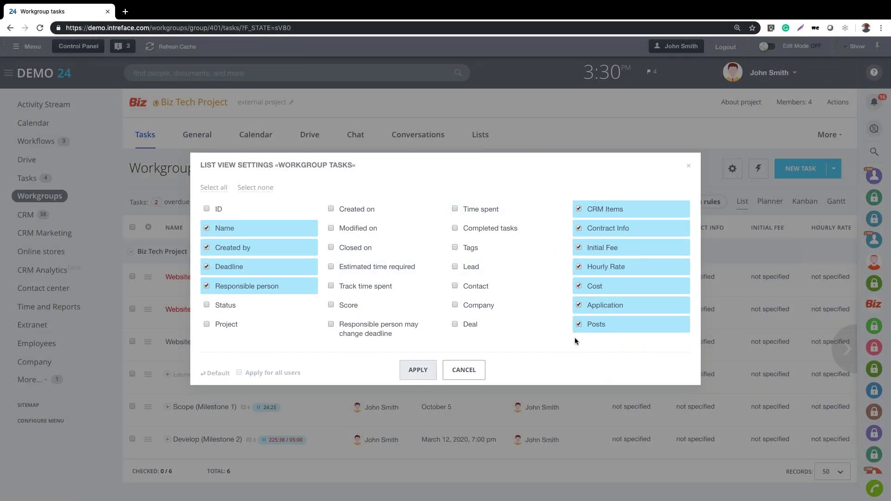
pyautogui.click(591, 325)
pyautogui.click(601, 305)
pyautogui.click(604, 287)
pyautogui.click(606, 267)
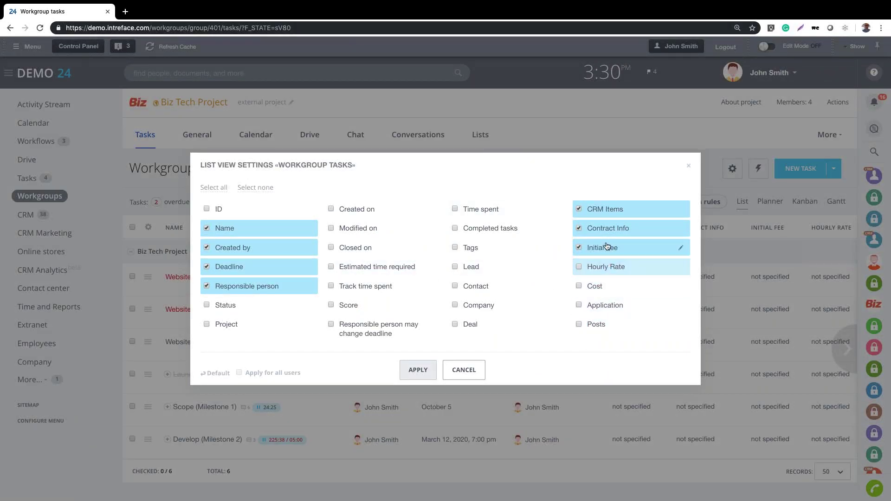
pyautogui.click(606, 246)
pyautogui.click(607, 228)
pyautogui.click(608, 211)
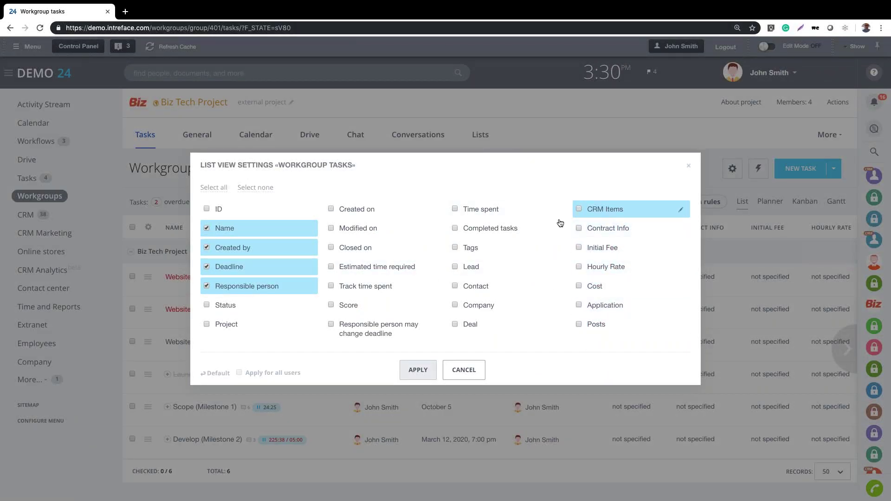
# Add Modified on, apply, place Created on after Created by, and switch to Kanban
pyautogui.click(345, 228)
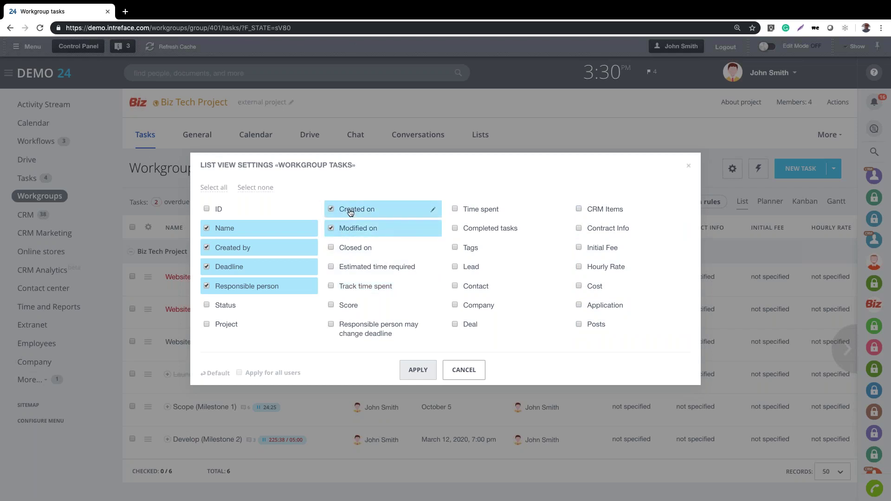
pyautogui.click(416, 372)
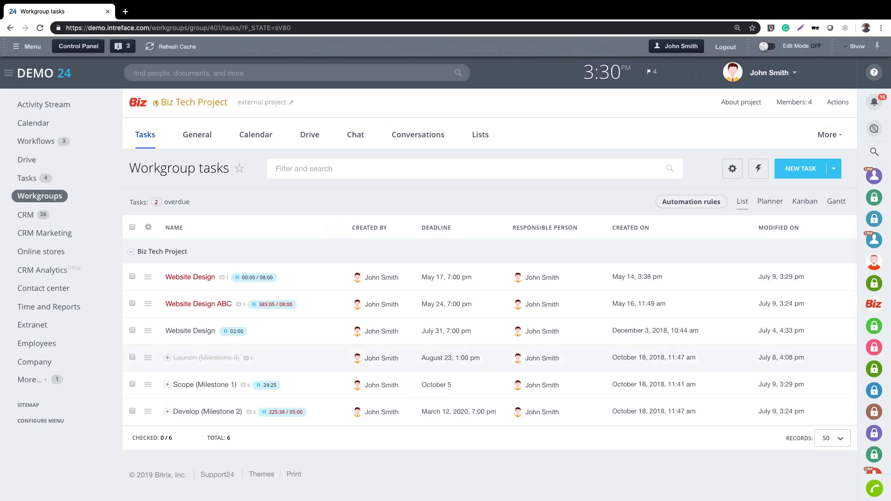
pyautogui.moveTo(638, 227); pyautogui.dragTo(499, 228)
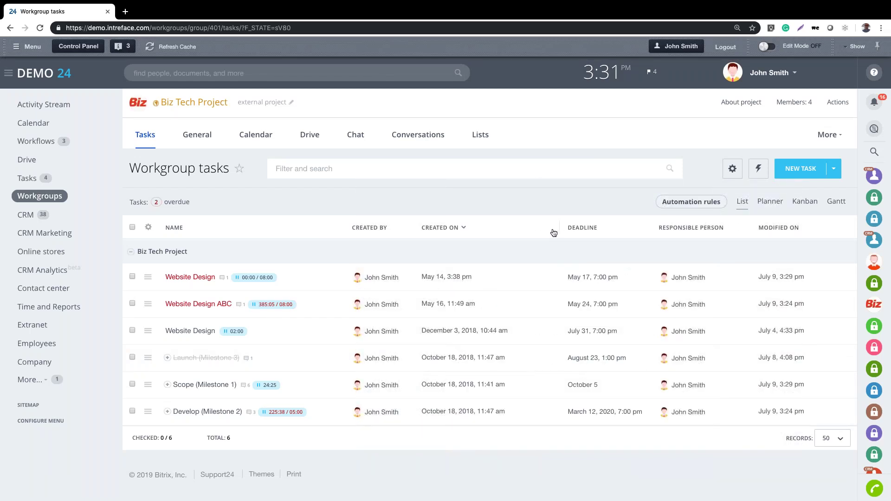
pyautogui.click(805, 204)
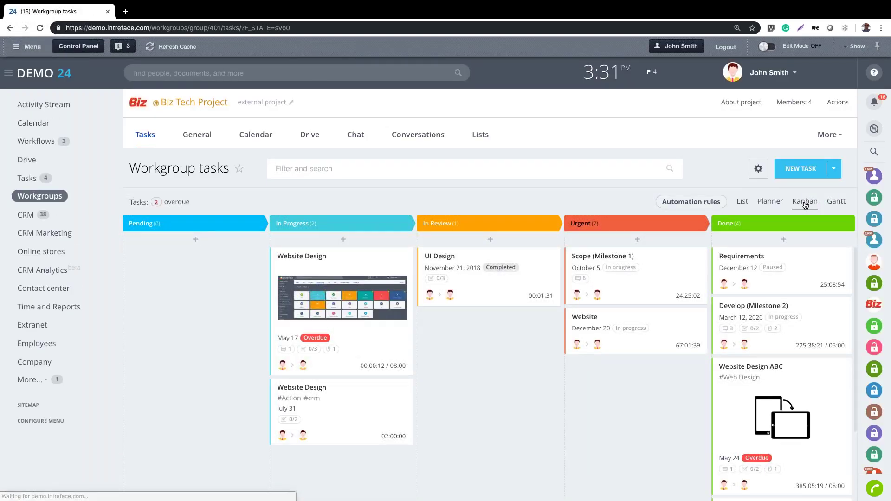
# Show the tasks as a Gantt chart and drag Website Design ABC's deadline later
pyautogui.click(835, 204)
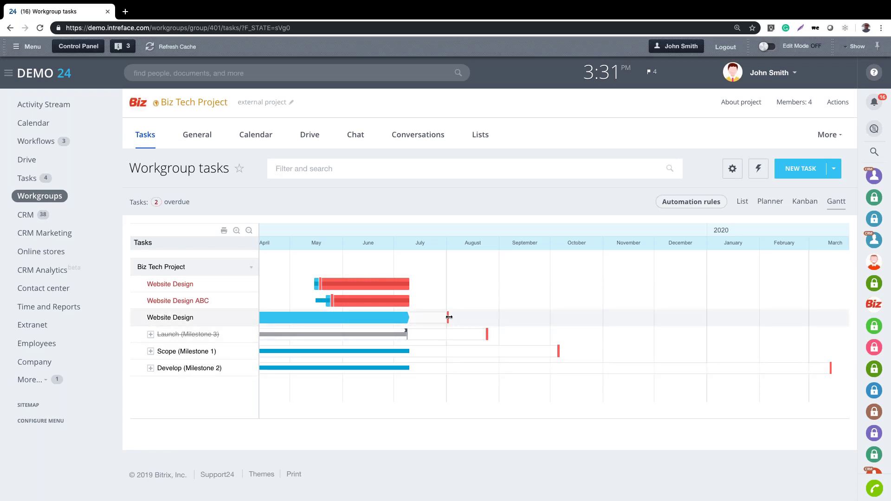
pyautogui.moveTo(328, 302); pyautogui.dragTo(497, 304)
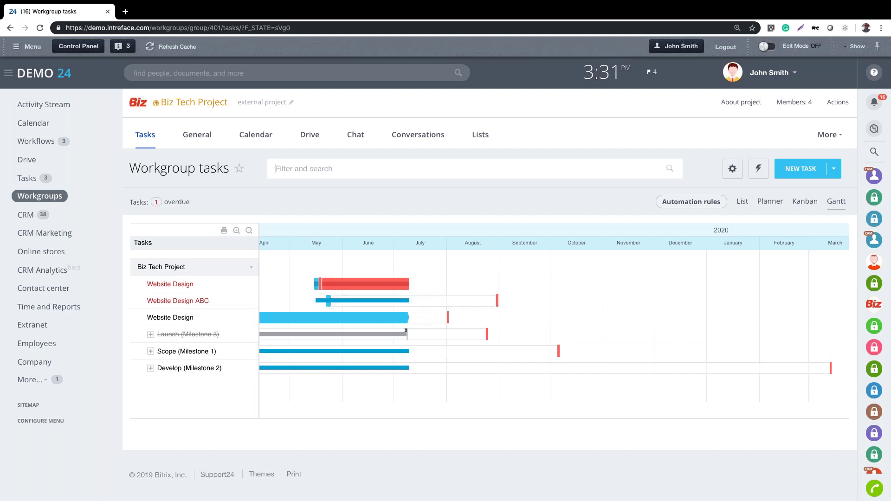
pyautogui.hscroll(-5, 421, 376)
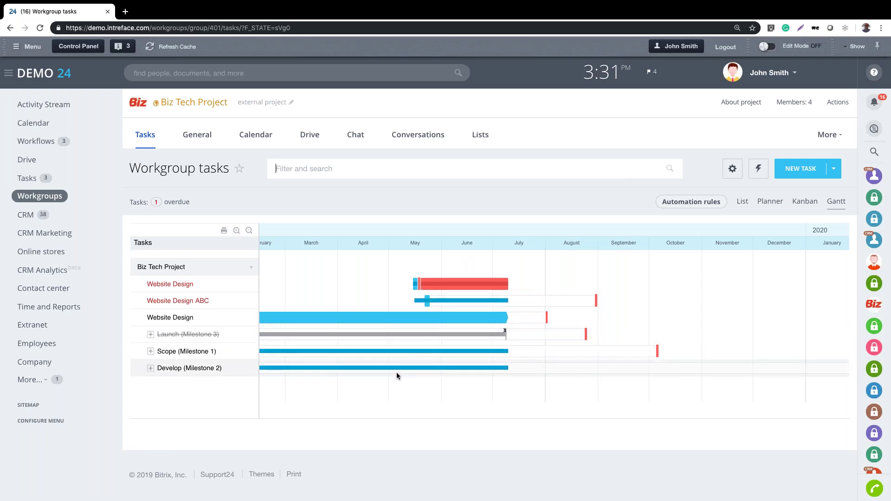
pyautogui.moveTo(396, 373)
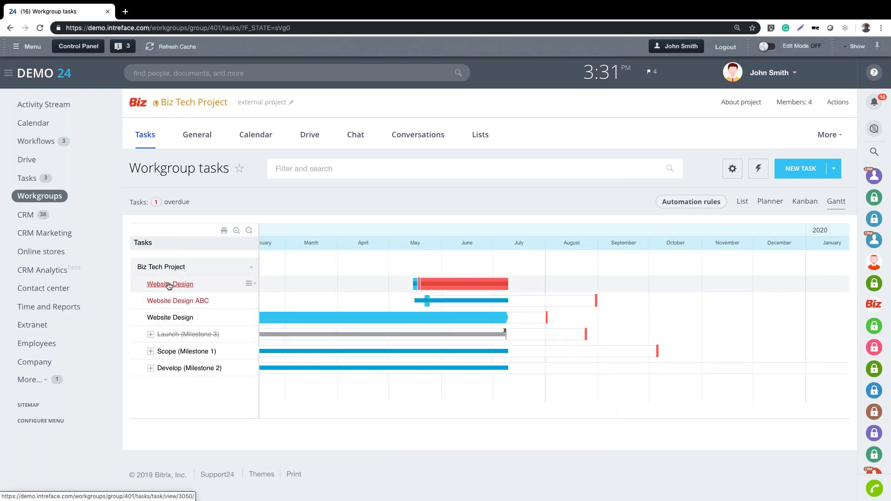
# Open the Scope (Milestone 1) task and start its time tracker from Time elapsed
pyautogui.click(175, 351)
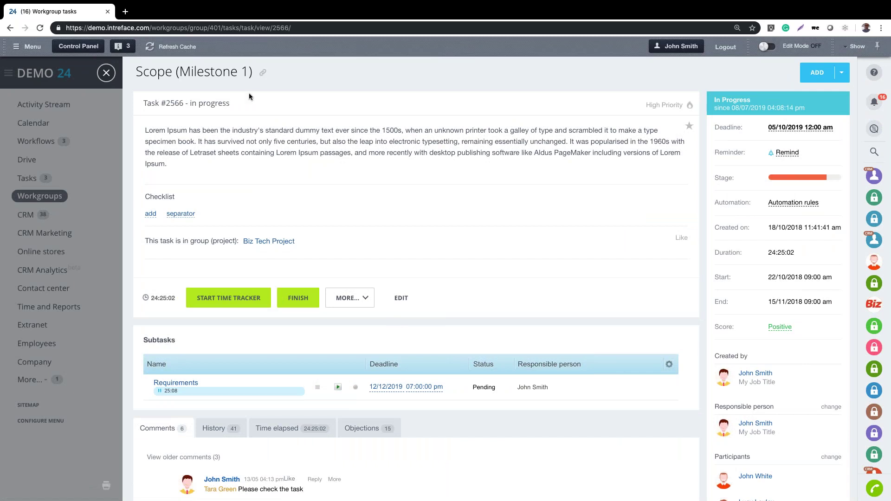
pyautogui.scroll(-1, 440, 193)
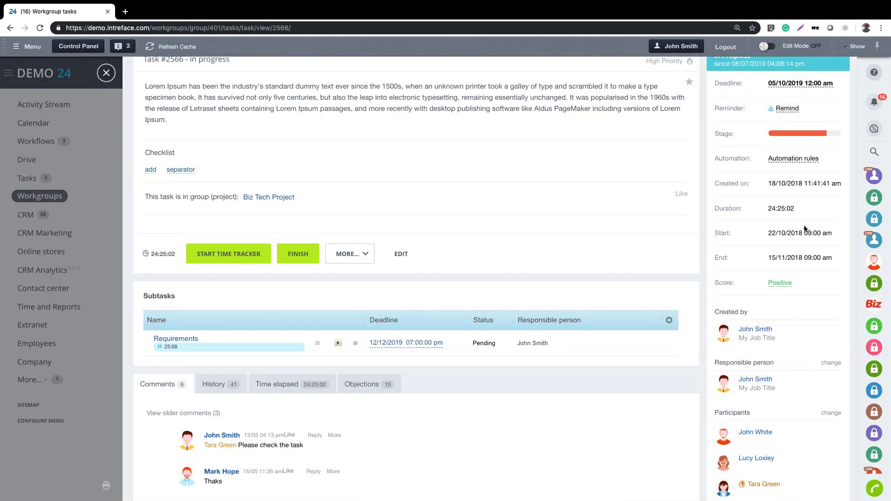
pyautogui.scroll(-3, 702, 217)
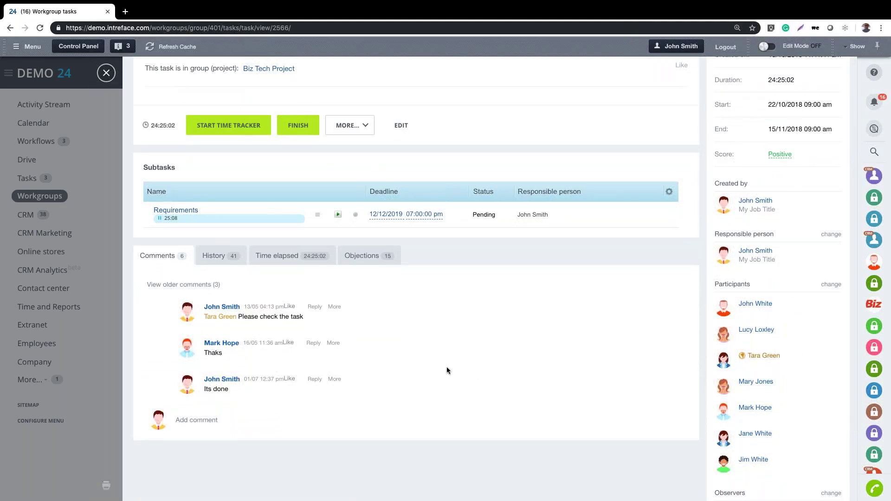
pyautogui.scroll(1, 446, 370)
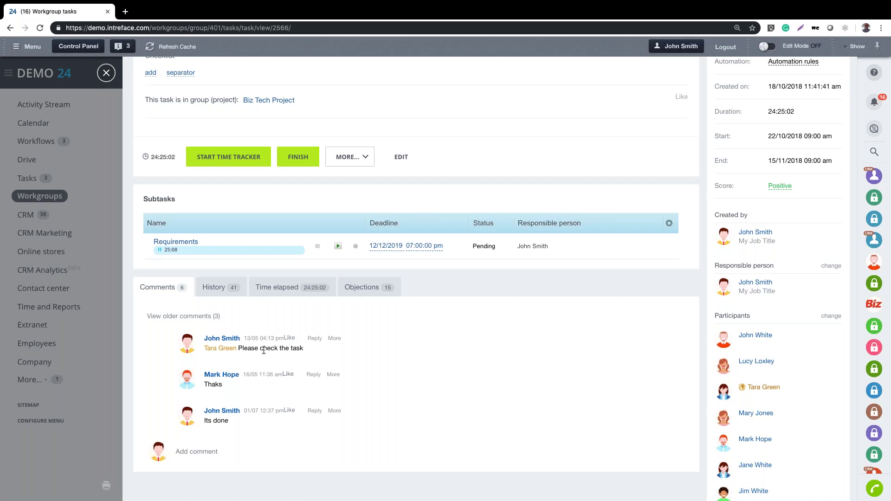
pyautogui.click(278, 290)
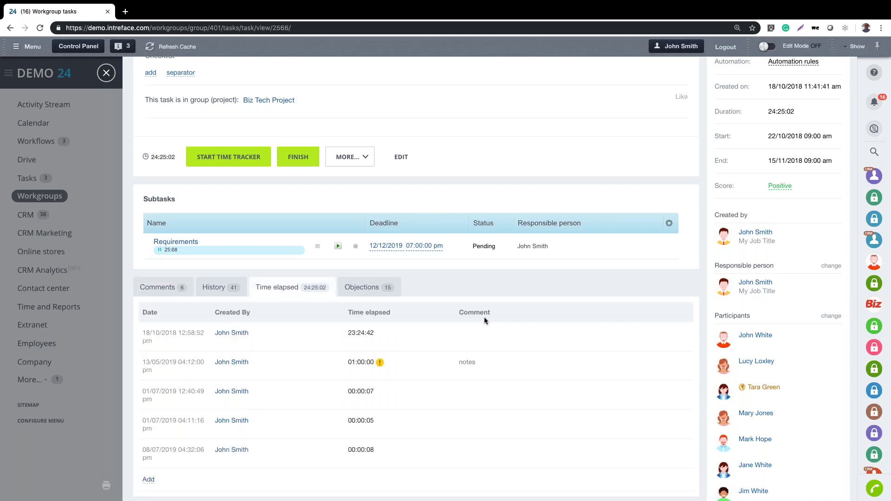
pyautogui.click(227, 157)
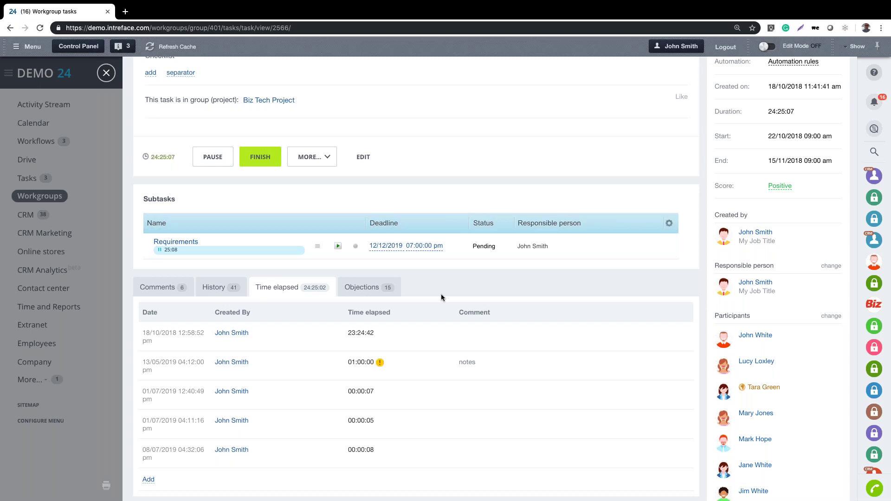
# Begin a manual time entry, review the task's history, and return to the Gantt chart
pyautogui.scroll(-3, 264, 374)
pyautogui.click(147, 402)
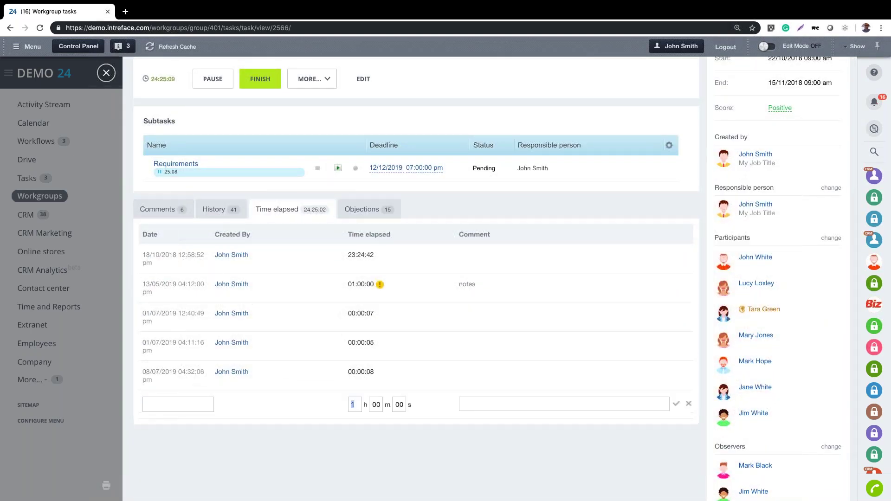
pyautogui.scroll(2, 247, 402)
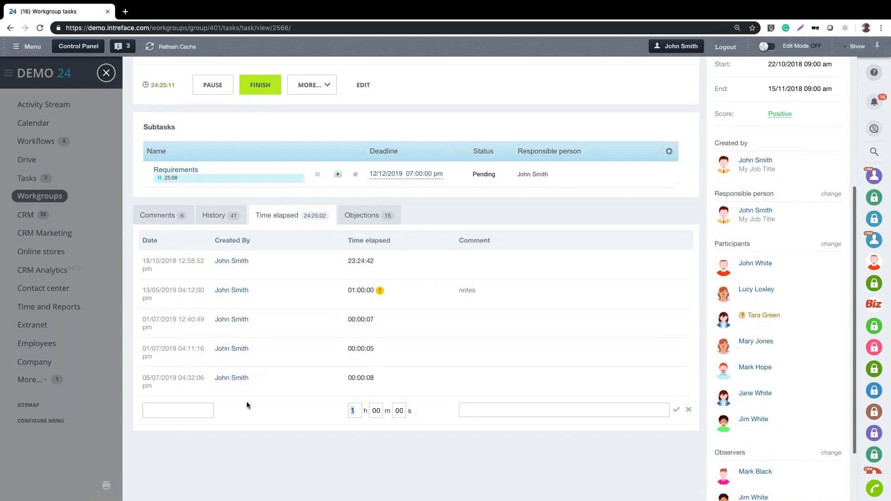
pyautogui.click(214, 266)
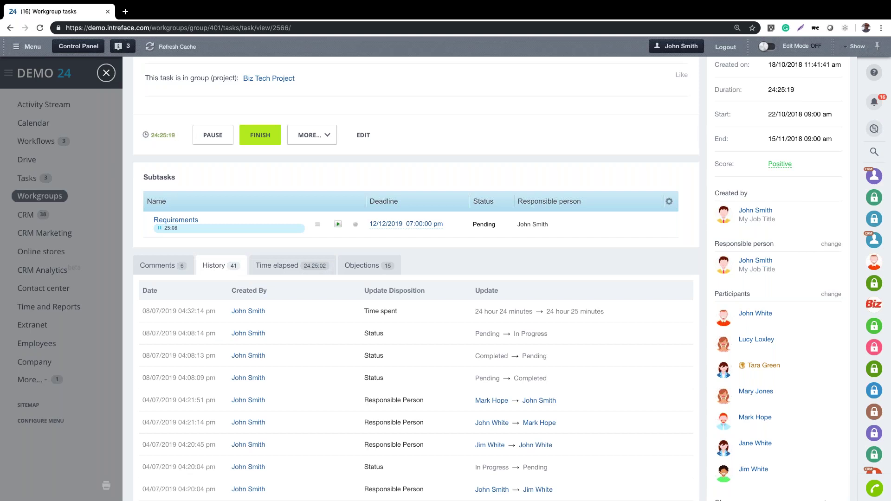
pyautogui.scroll(4, 473, 346)
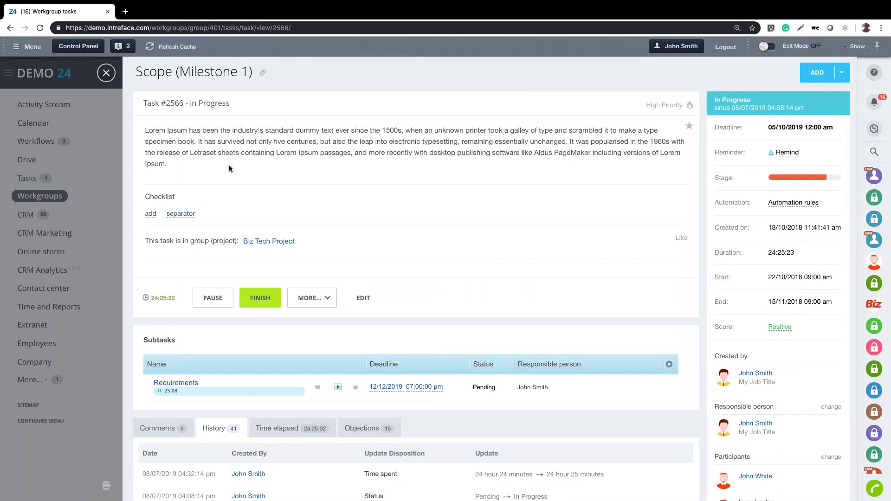
pyautogui.click(111, 77)
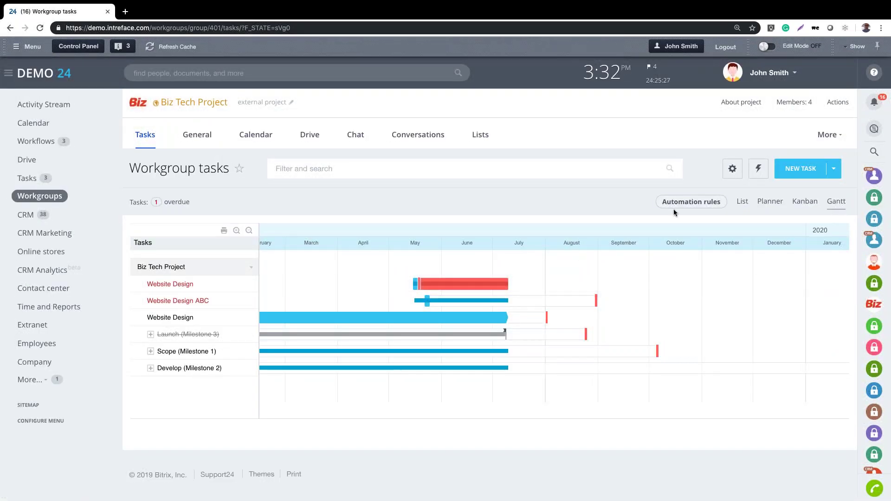
# Open the project tasks' automation rules and switch them into edit mode
pyautogui.click(691, 203)
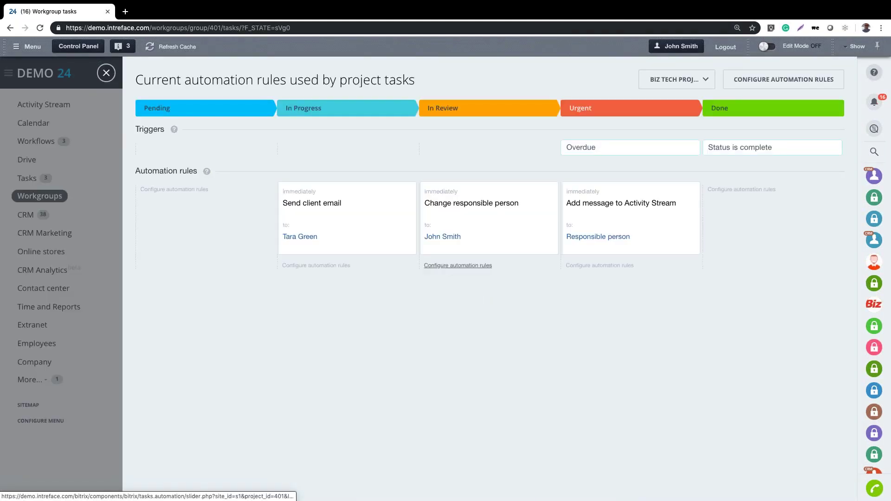
pyautogui.click(763, 83)
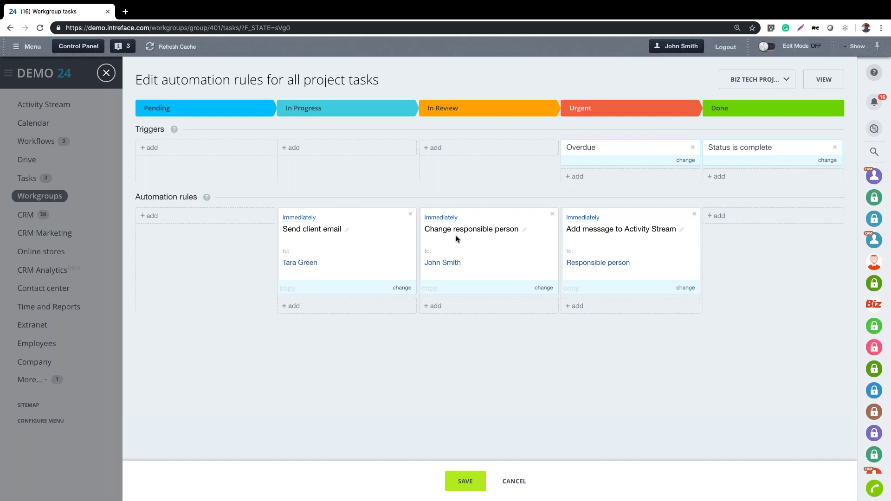
# Browse the Pending stage's action list without adding a rule, then save the automation rules
pyautogui.click(250, 219)
pyautogui.moveTo(246, 249)
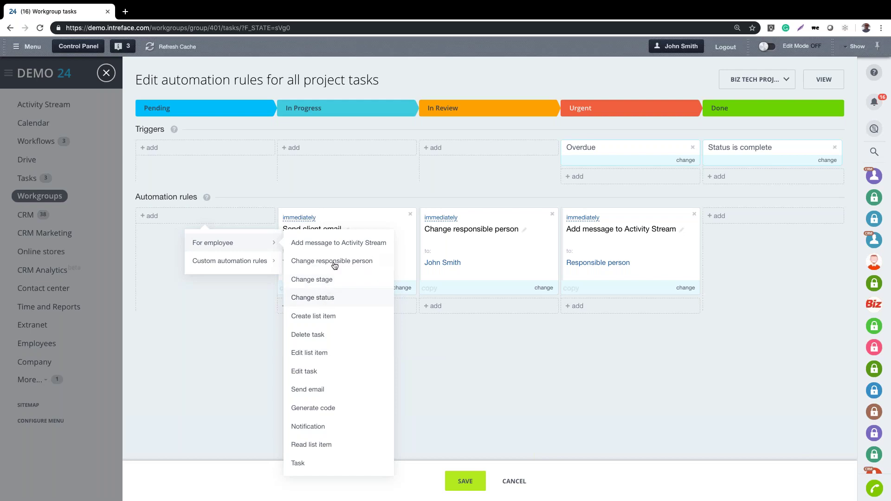
pyautogui.click(328, 184)
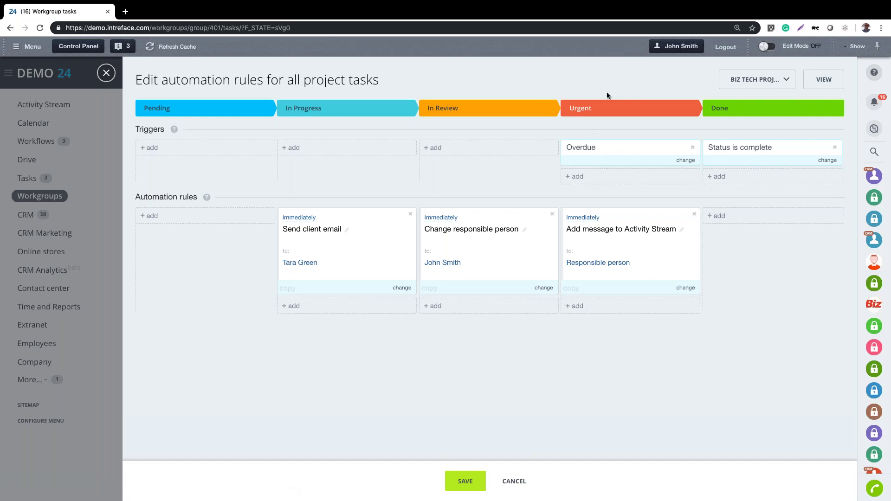
pyautogui.click(465, 482)
# Close the automation rules, browse the project's General feed, and begin a new post
pyautogui.click(107, 73)
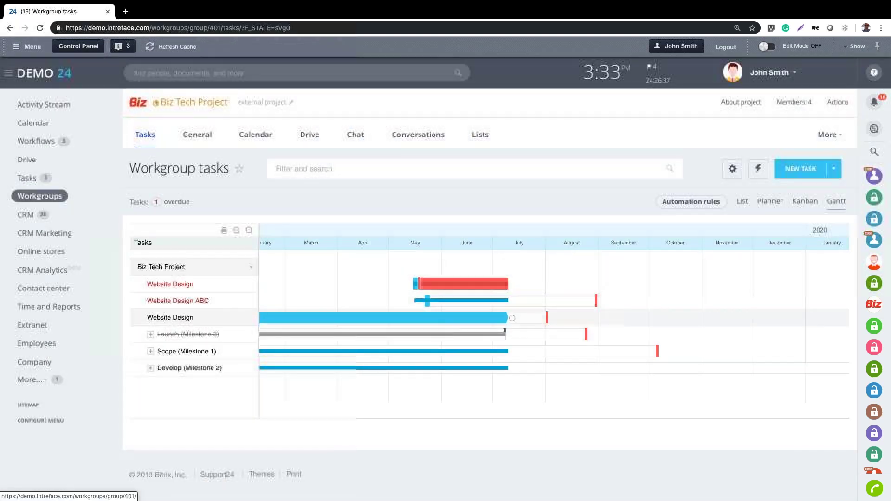
pyautogui.click(198, 135)
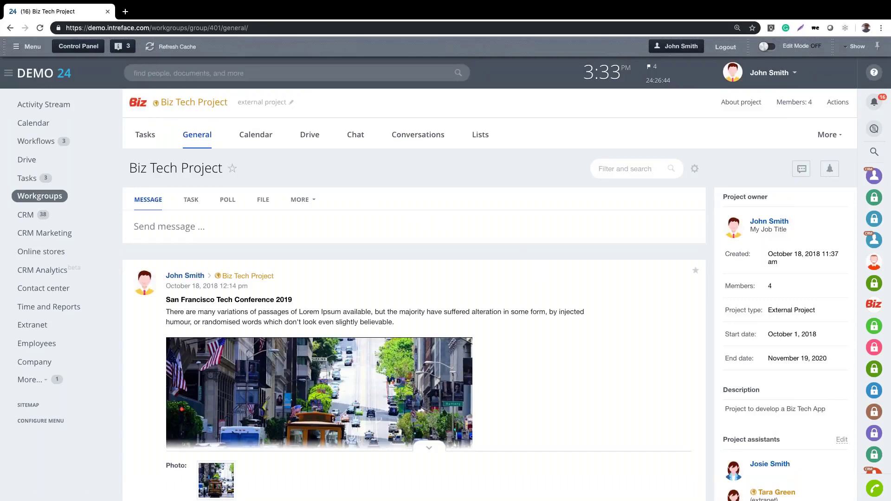
pyautogui.scroll(-10, 414, 278)
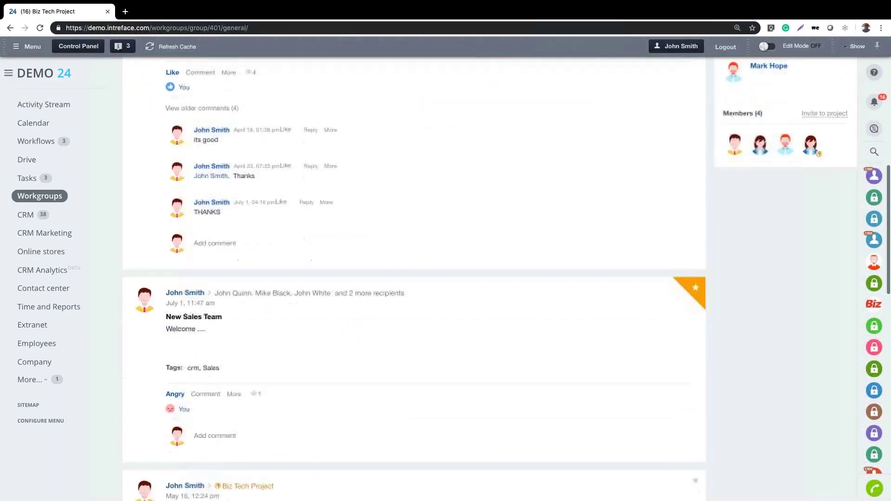
pyautogui.scroll(-10, 414, 278)
pyautogui.scroll(20, 414, 278)
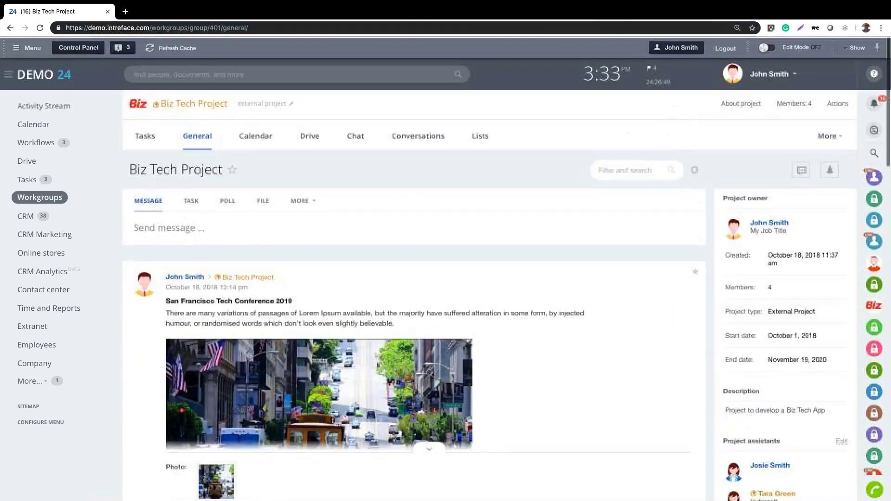
pyautogui.scroll(-3, 266, 252)
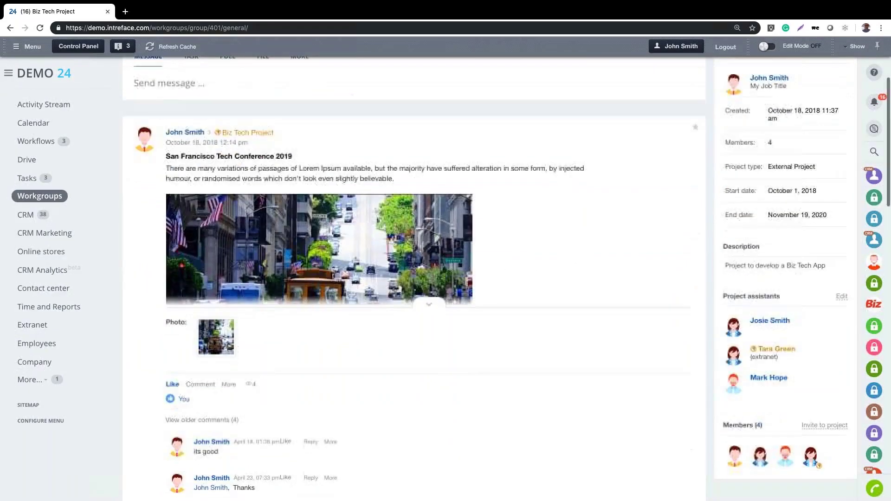
pyautogui.scroll(-3, 190, 295)
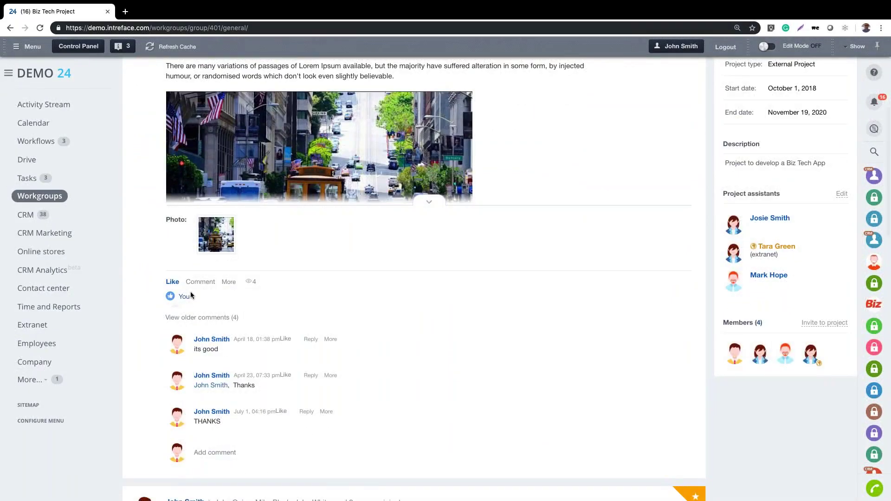
pyautogui.scroll(5, 394, 299)
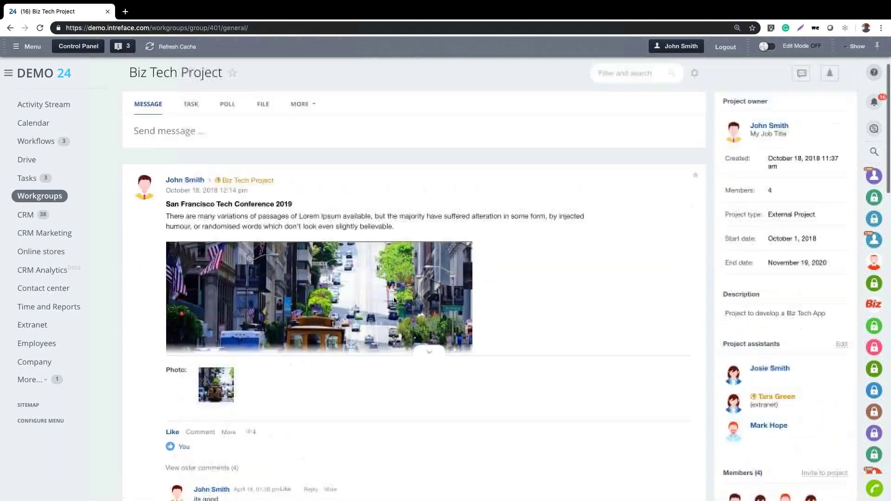
pyautogui.click(174, 228)
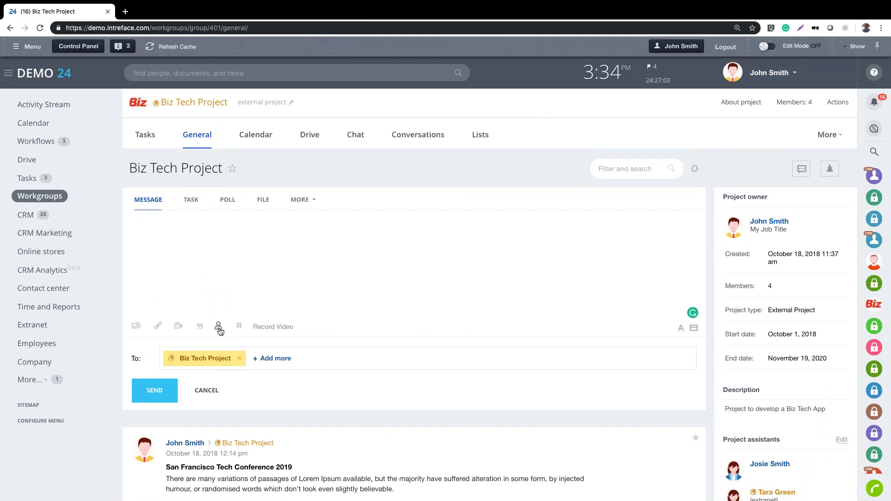
# Try the Task, Poll and File post types for the new post
pyautogui.click(191, 200)
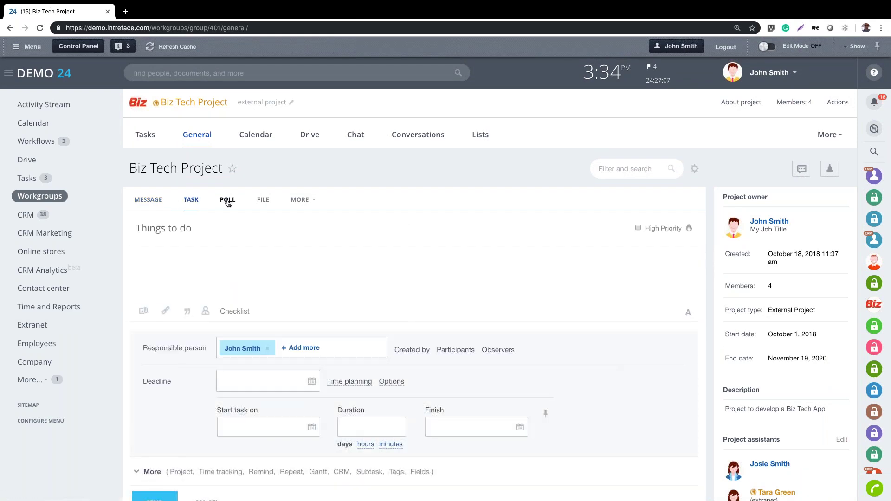
pyautogui.click(227, 200)
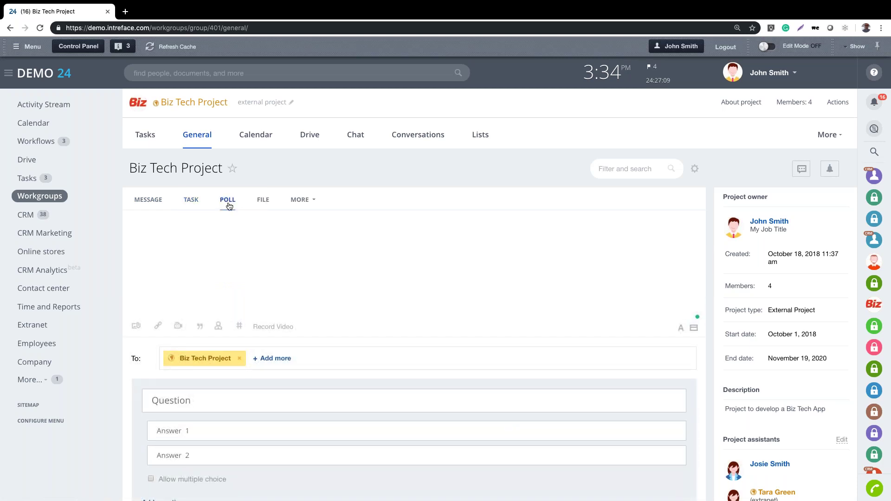
pyautogui.scroll(-2, 237, 257)
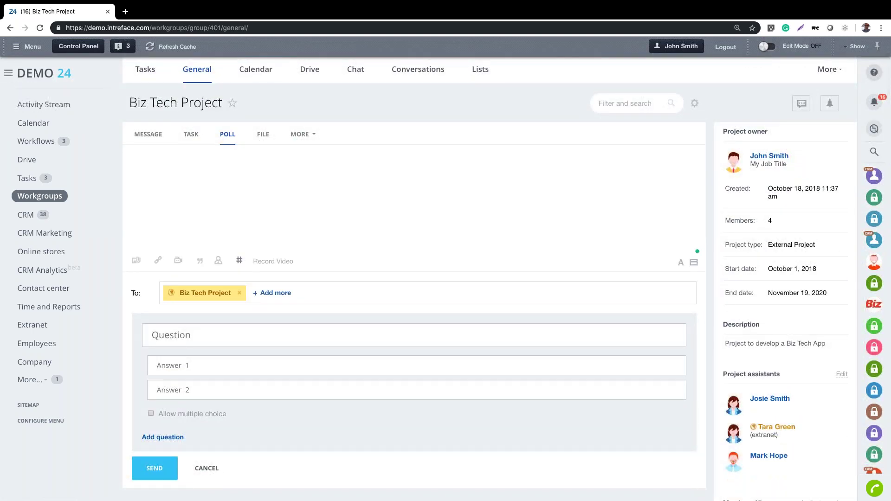
pyautogui.scroll(2, 251, 232)
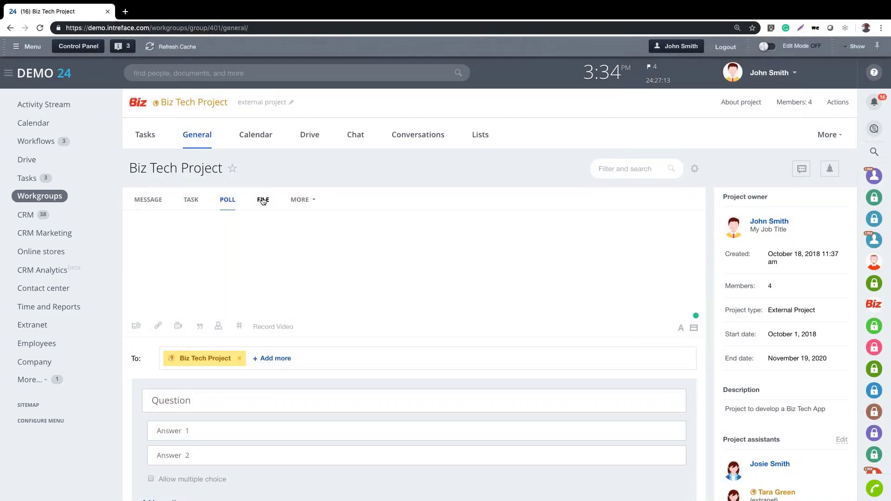
pyautogui.click(262, 200)
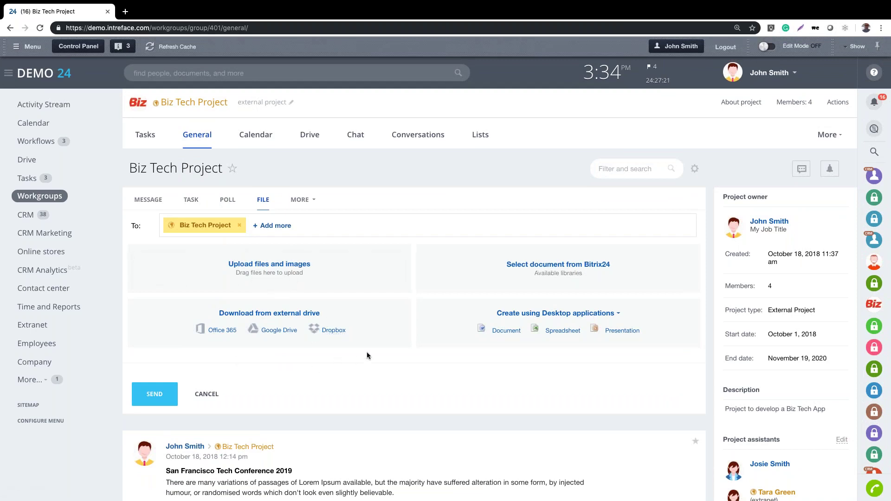
# Start an Appreciation post for an HR colleague with the green star badge
pyautogui.click(300, 199)
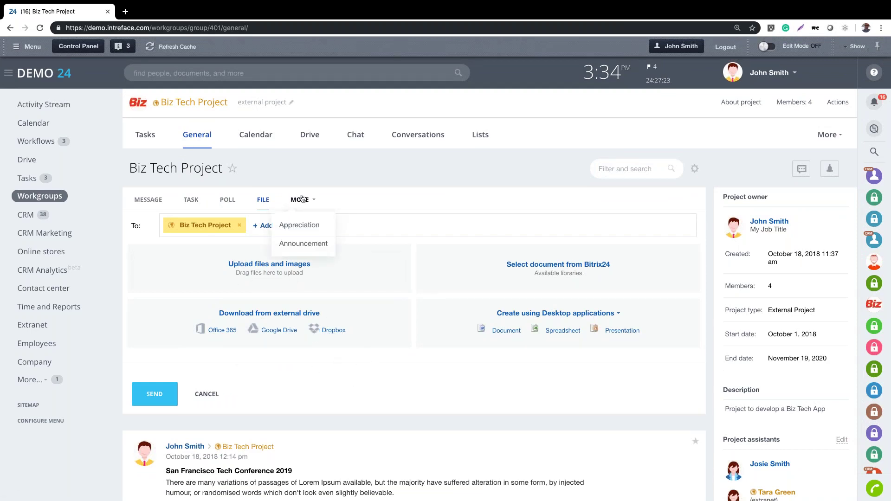
pyautogui.click(306, 230)
pyautogui.click(279, 407)
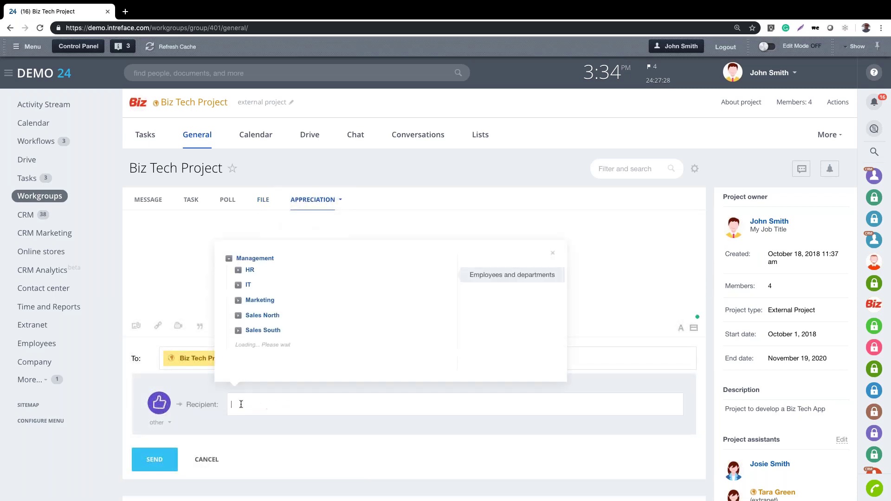
pyautogui.click(249, 271)
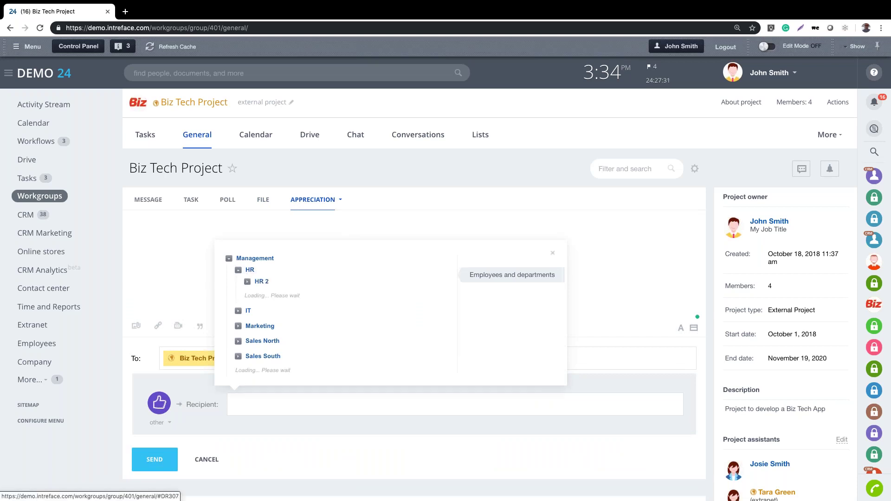
pyautogui.click(271, 248)
pyautogui.click(246, 460)
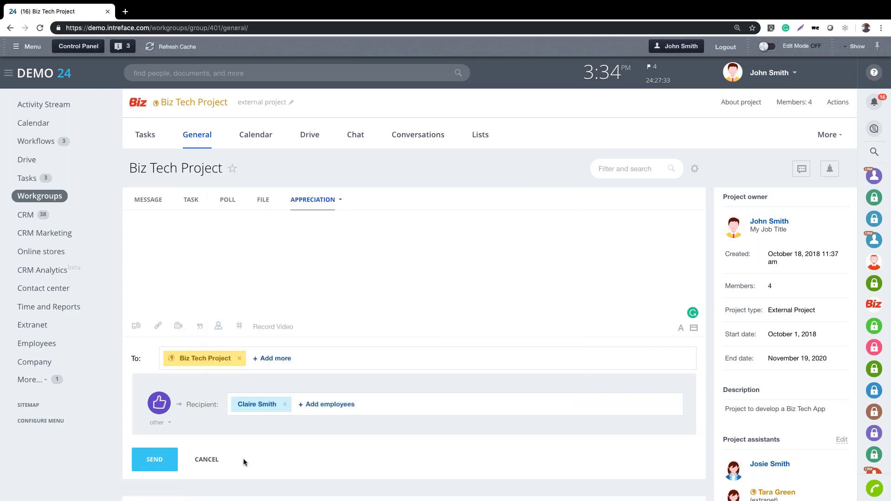
pyautogui.click(162, 410)
pyautogui.click(226, 356)
# Write 'Well done', add three more colleagues as recipients, and publish the appreciation
pyautogui.click(196, 228)
pyautogui.write('Well done')
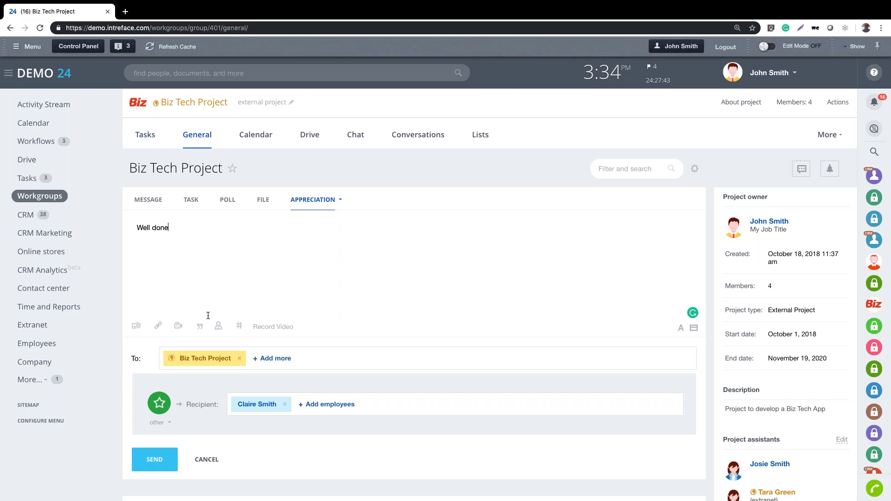
pyautogui.click(275, 358)
pyautogui.click(278, 195)
pyautogui.click(277, 174)
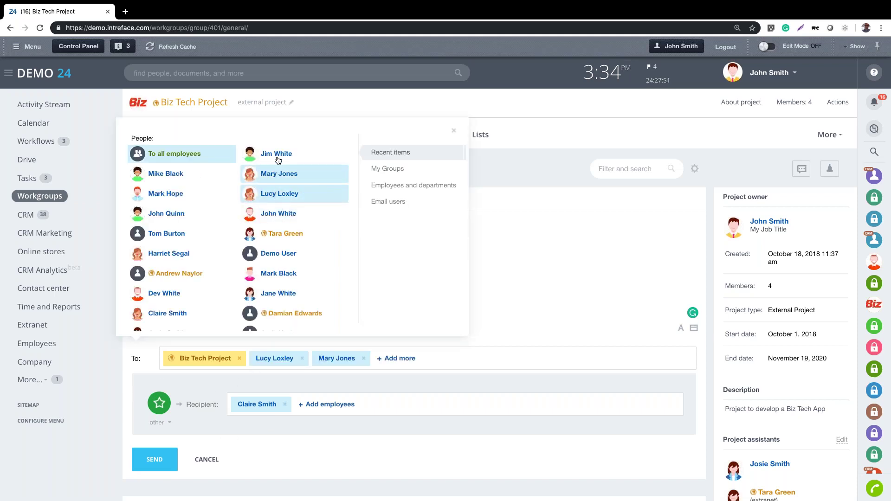
pyautogui.click(277, 154)
pyautogui.click(268, 466)
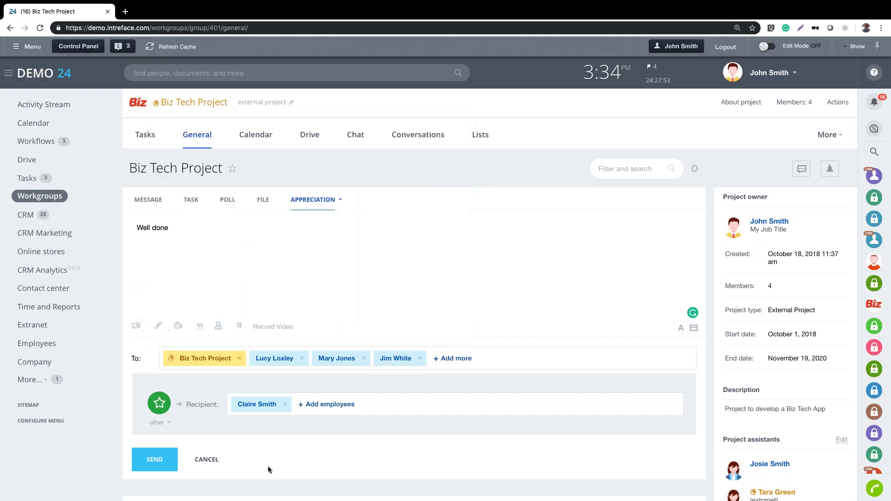
pyautogui.click(149, 462)
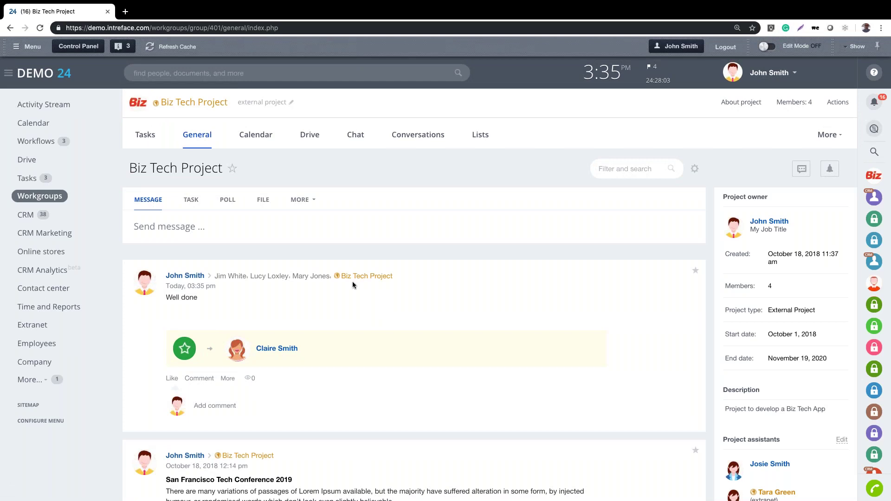
# Start an Announcement post and then cancel it
pyautogui.click(299, 199)
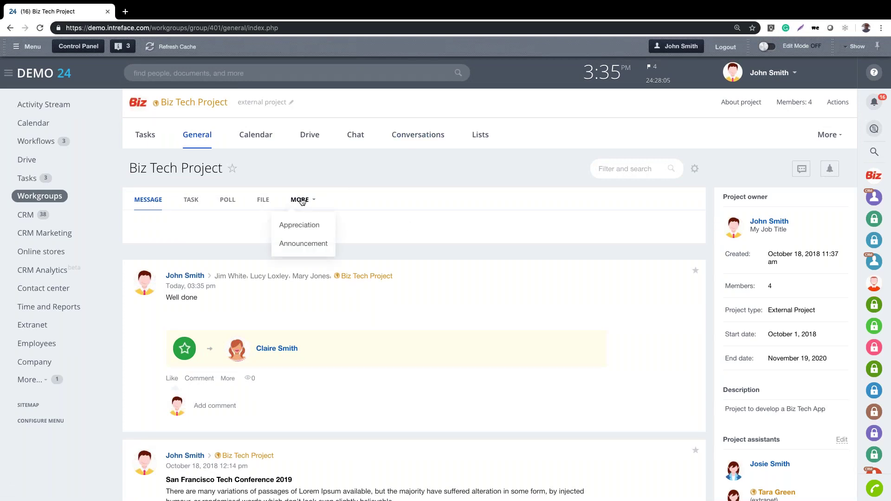
pyautogui.click(310, 246)
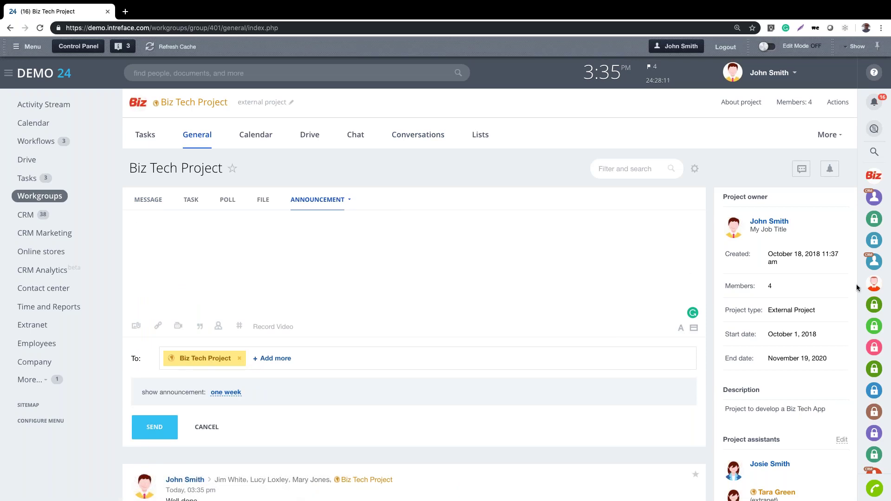
pyautogui.click(302, 249)
pyautogui.click(204, 427)
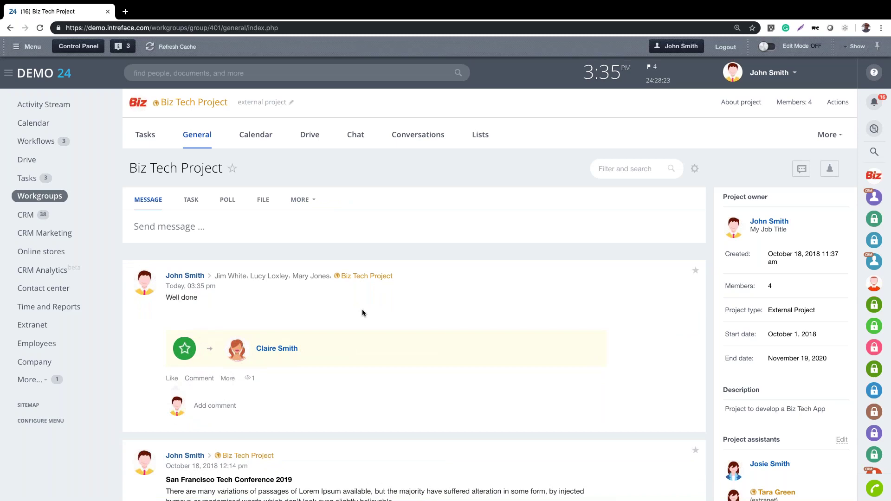
# Star the 'Well done' post as a favourite and glance at the feed filter
pyautogui.click(694, 270)
pyautogui.click(626, 168)
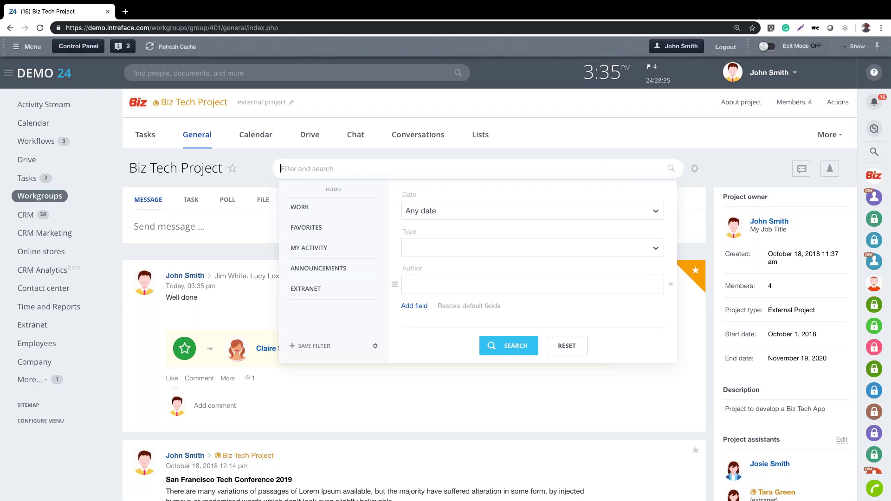
pyautogui.click(259, 173)
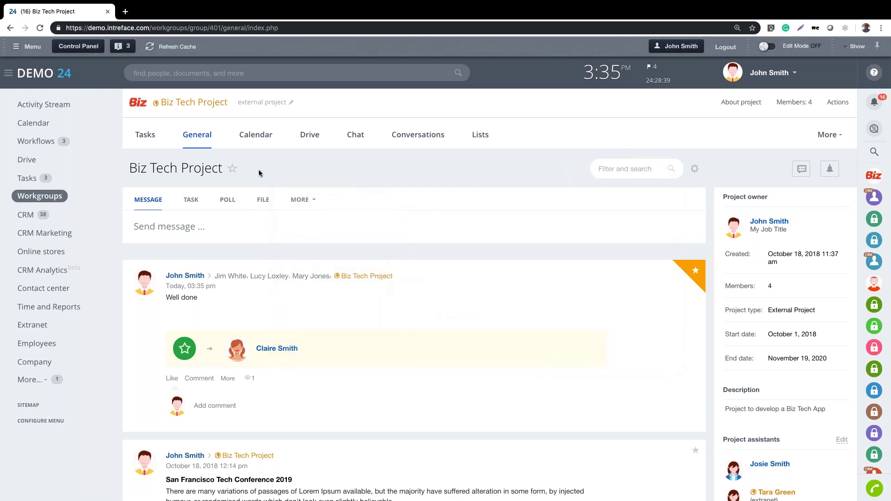
# View the project calendar in Week, Day, Schedule and Month modes, then go to the Drive
pyautogui.click(248, 139)
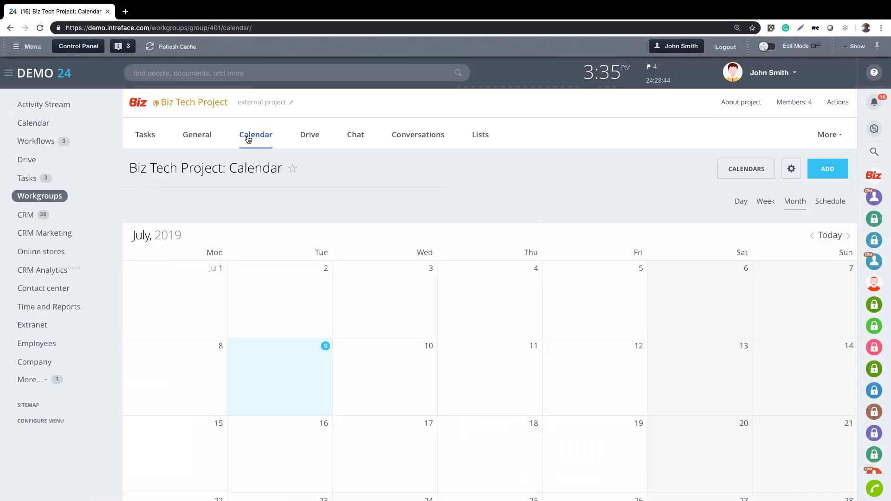
pyautogui.click(765, 203)
pyautogui.click(740, 202)
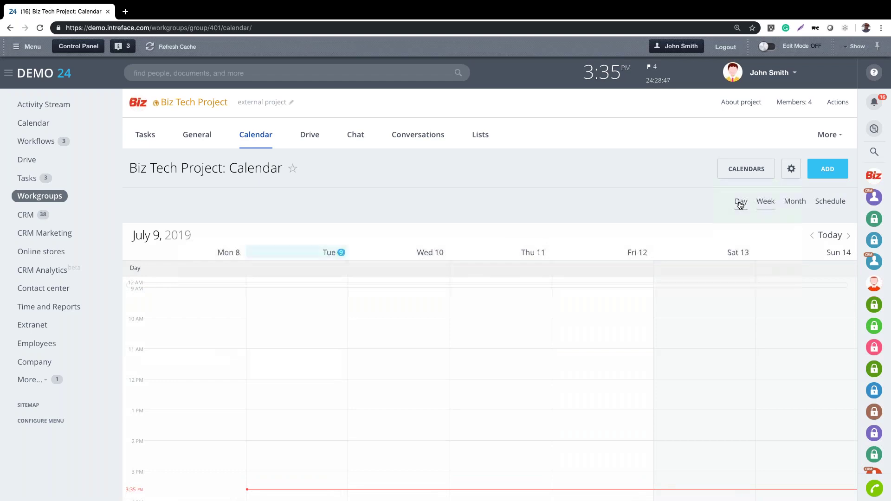
pyautogui.click(829, 203)
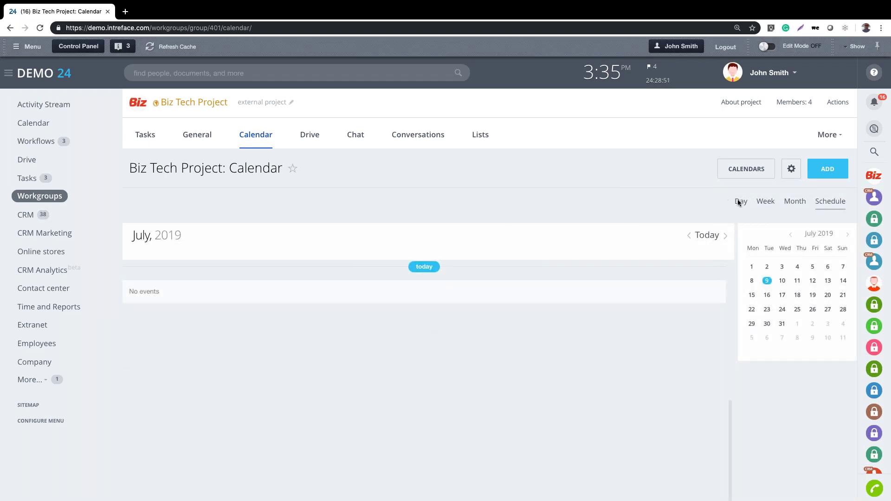
pyautogui.click(790, 203)
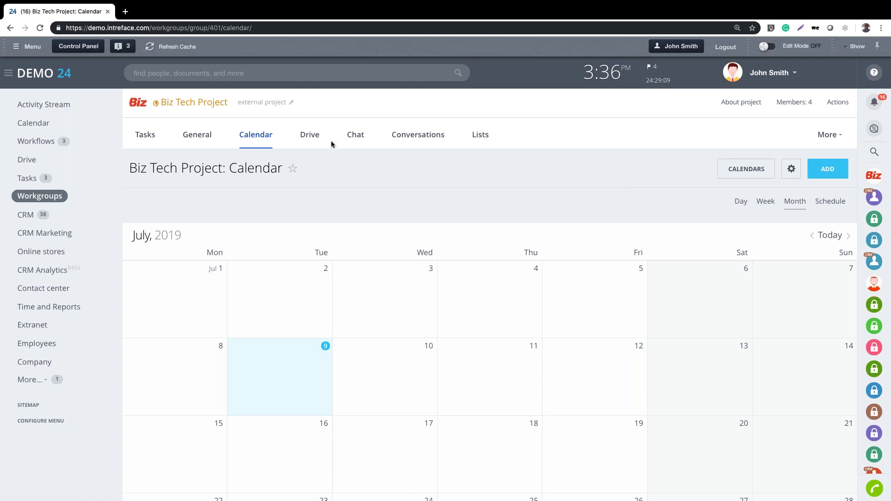
pyautogui.click(309, 140)
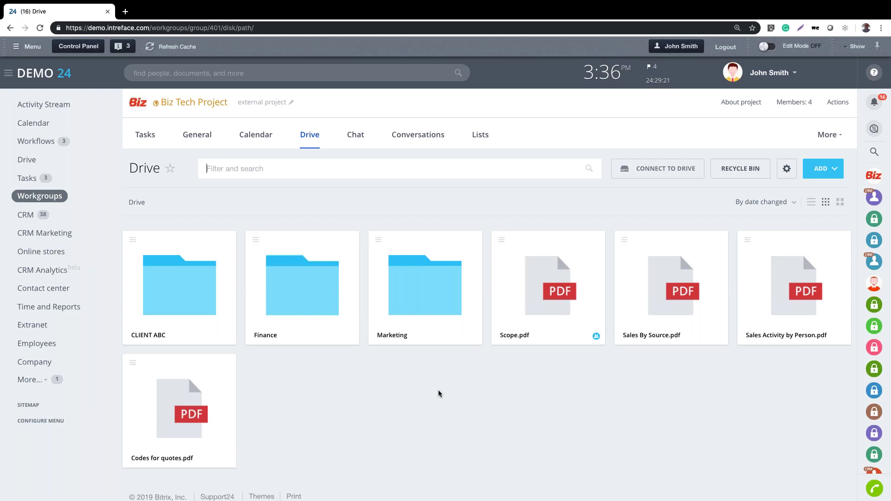
# Search the Drive for 'tech', clear the search, and bring up the Scope.pdf actions
pyautogui.click(462, 168)
pyautogui.write('tech')
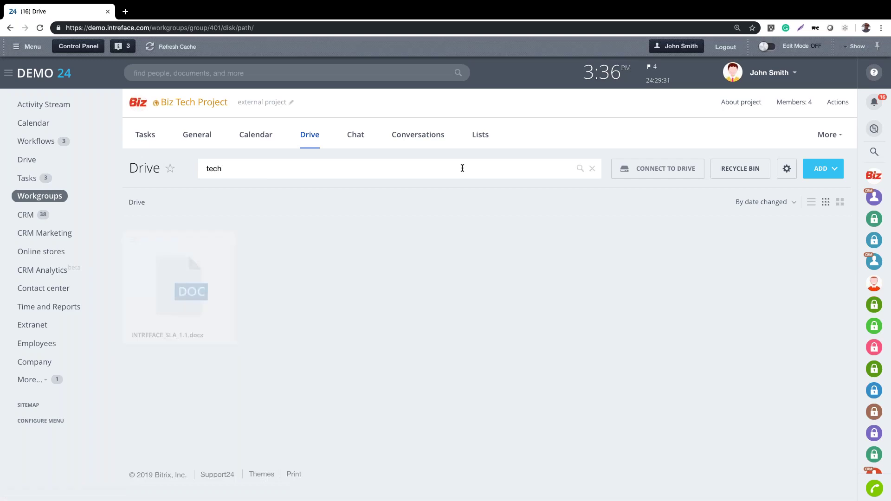
pyautogui.press('BackSpace')
pyautogui.press('BackSpace')
pyautogui.press('BackSpace')
pyautogui.press('BackSpace')
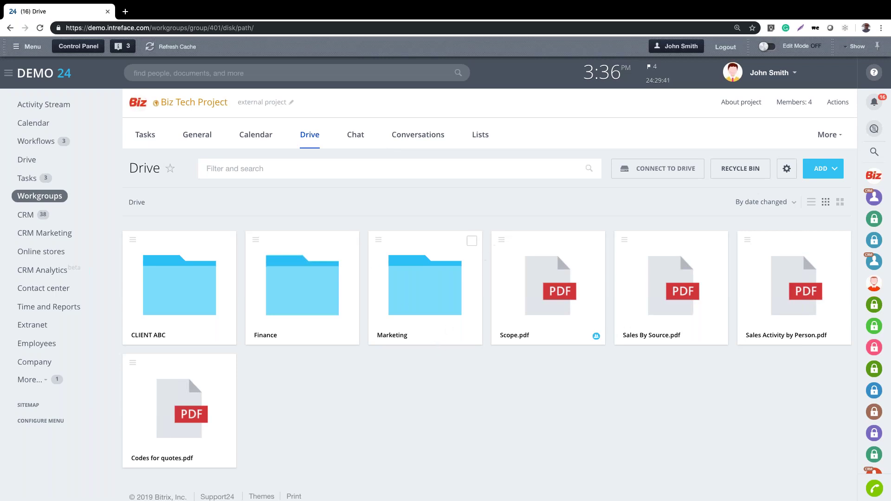
pyautogui.click(501, 239)
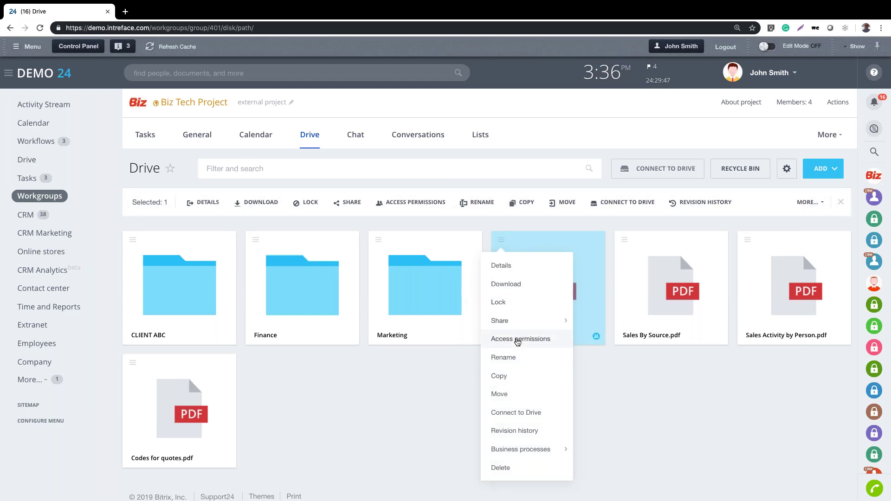
# Create a public link for Scope.pdf, select its URL, and review the lifetime and password settings
pyautogui.moveTo(514, 325)
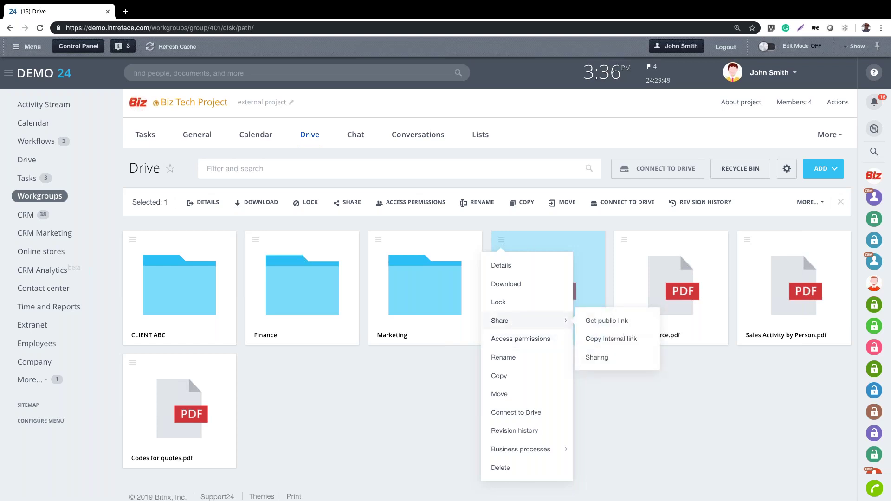
pyautogui.click(607, 321)
pyautogui.click(457, 265)
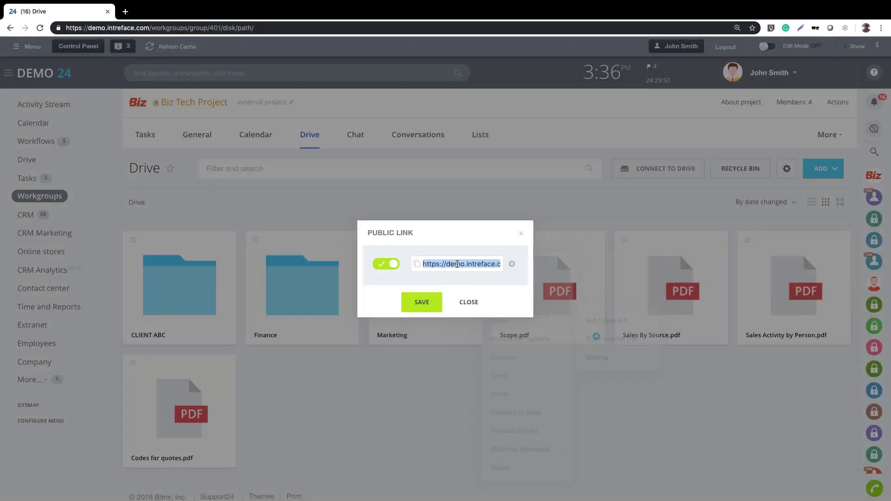
pyautogui.click(512, 265)
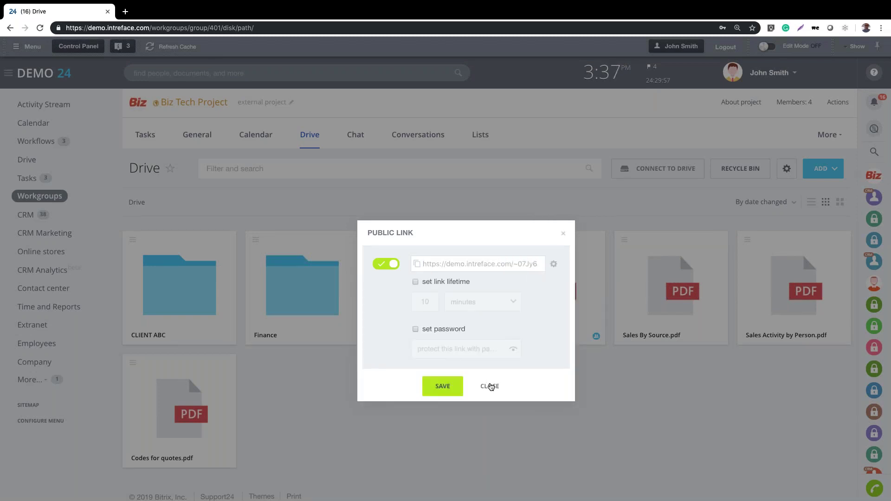
pyautogui.click(489, 386)
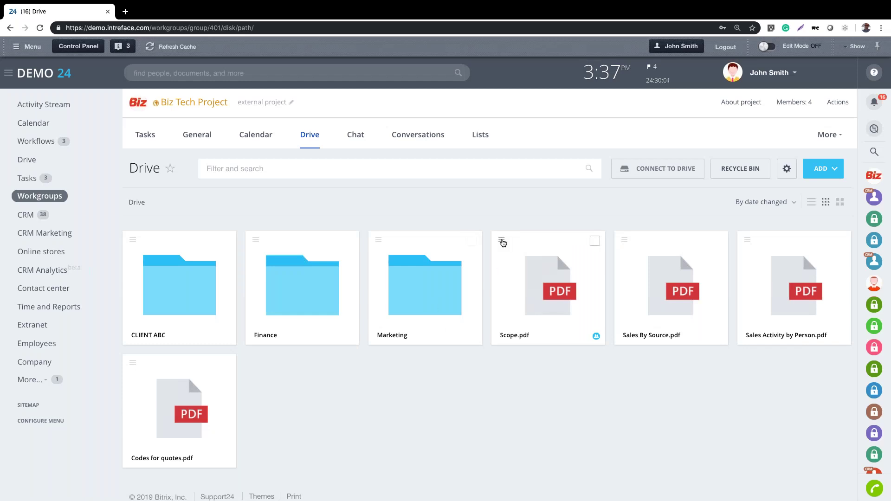
pyautogui.click(501, 240)
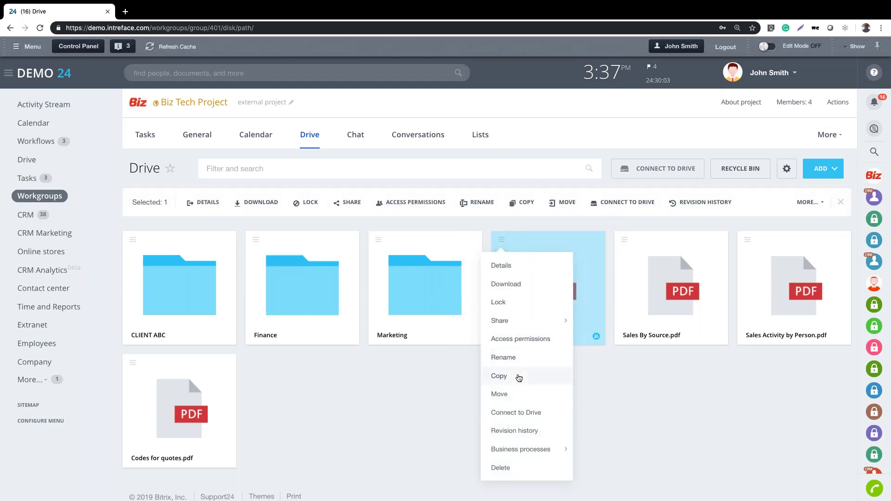
pyautogui.scroll(-1, 519, 377)
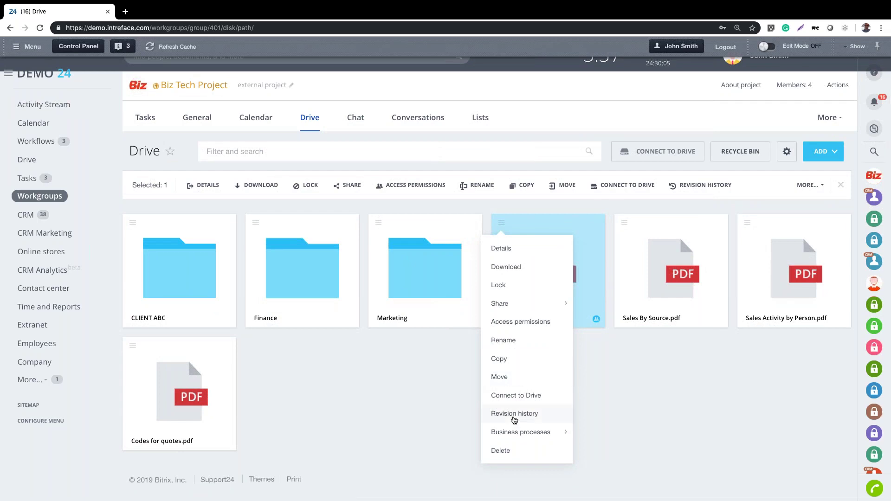
pyautogui.click(514, 413)
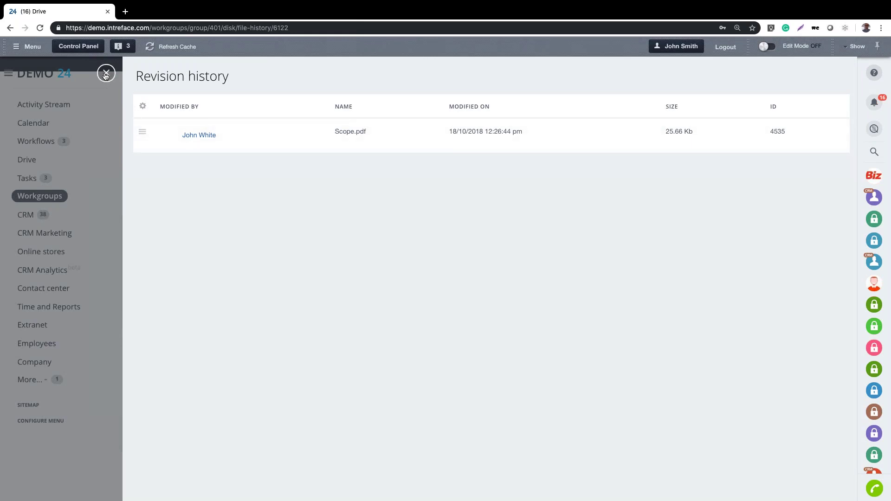
pyautogui.click(142, 132)
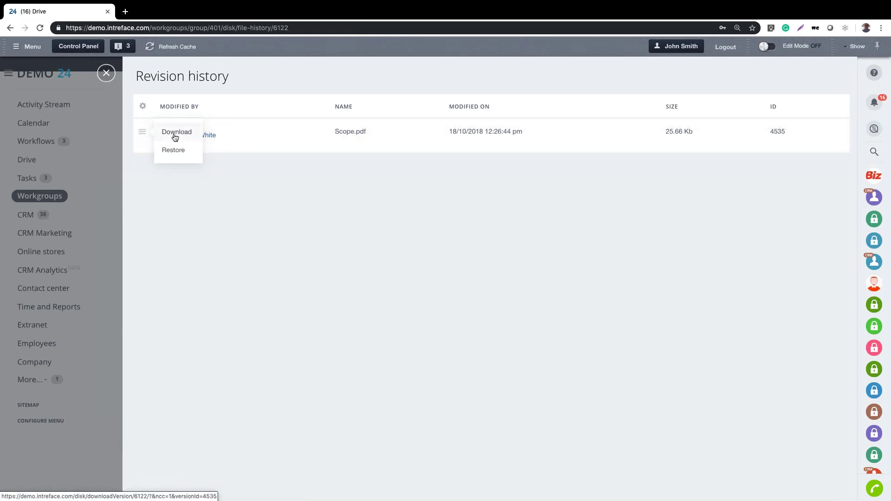
pyautogui.click(109, 76)
pyautogui.click(502, 223)
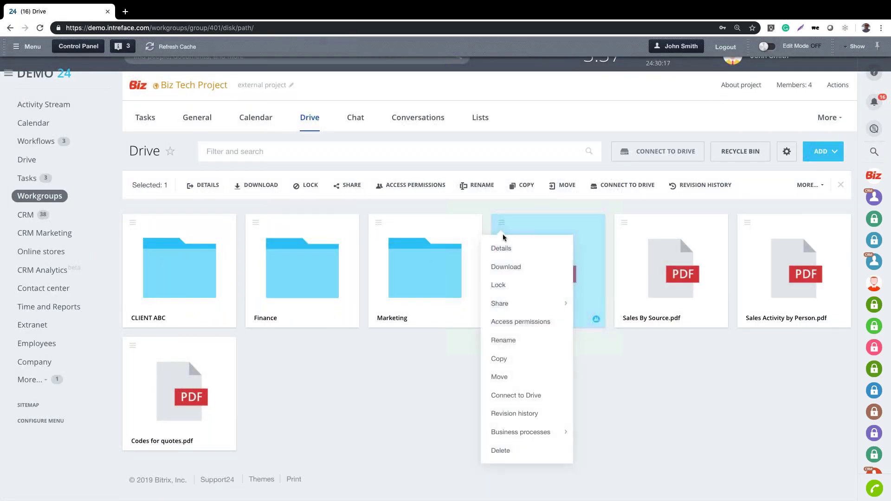
# Start a Two-stage Approval on Scope.pdf and pick a Stage 1 voter
pyautogui.moveTo(537, 432)
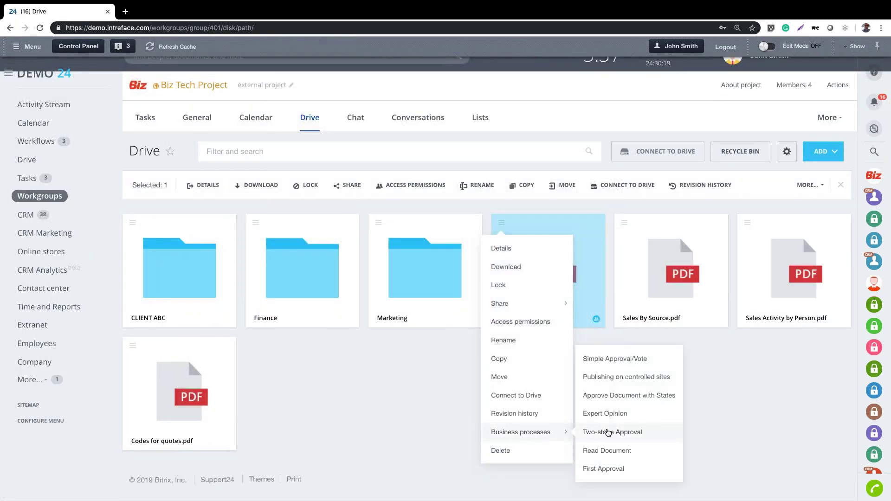
pyautogui.click(608, 432)
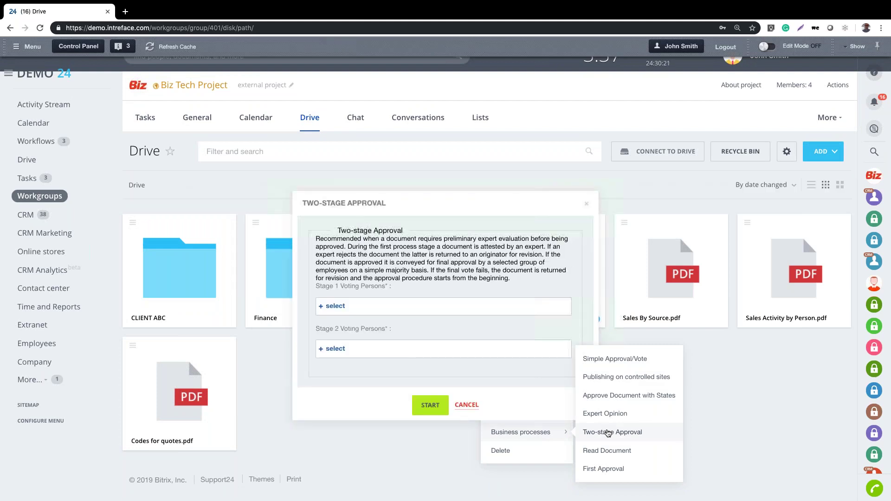
pyautogui.click(330, 306)
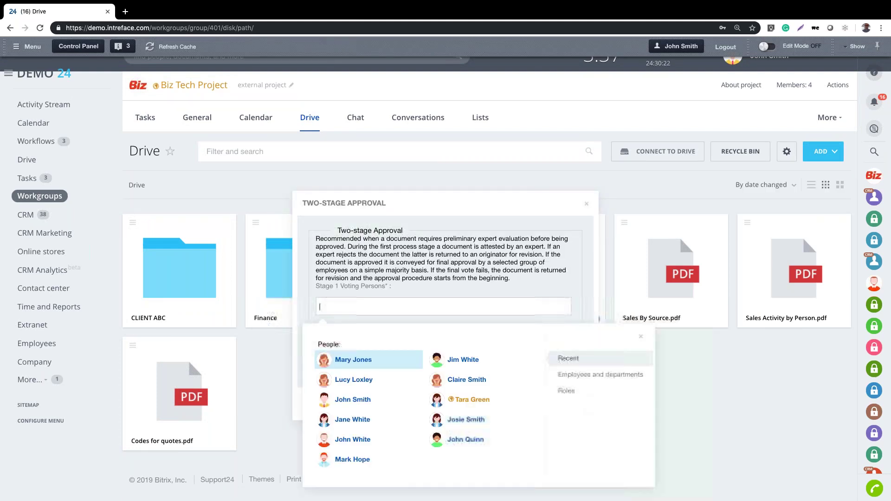
pyautogui.click(351, 358)
pyautogui.click(364, 269)
# Pick a Stage 2 voter, close the approval form, and open the project chat
pyautogui.click(333, 352)
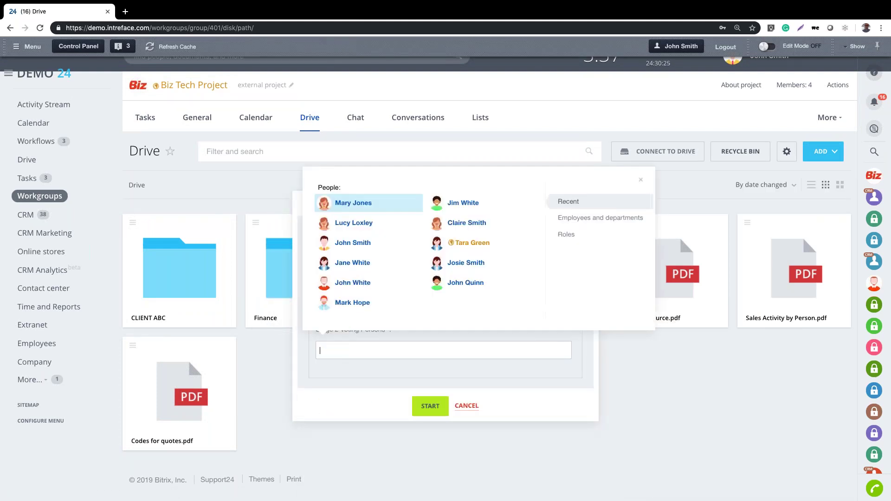
pyautogui.click(353, 302)
pyautogui.click(361, 394)
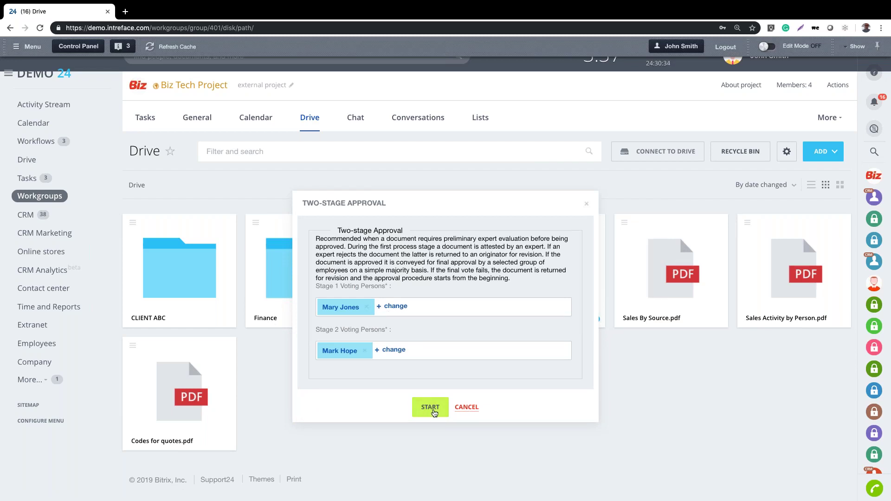
pyautogui.click(466, 409)
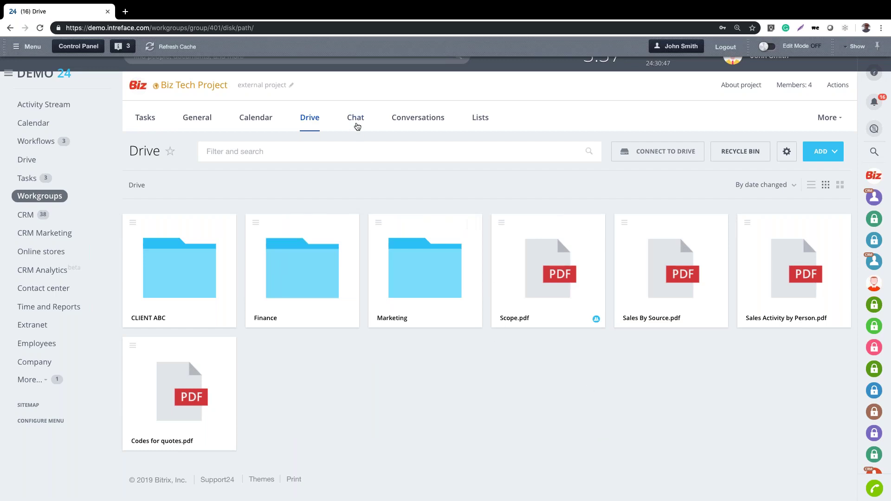
pyautogui.click(356, 119)
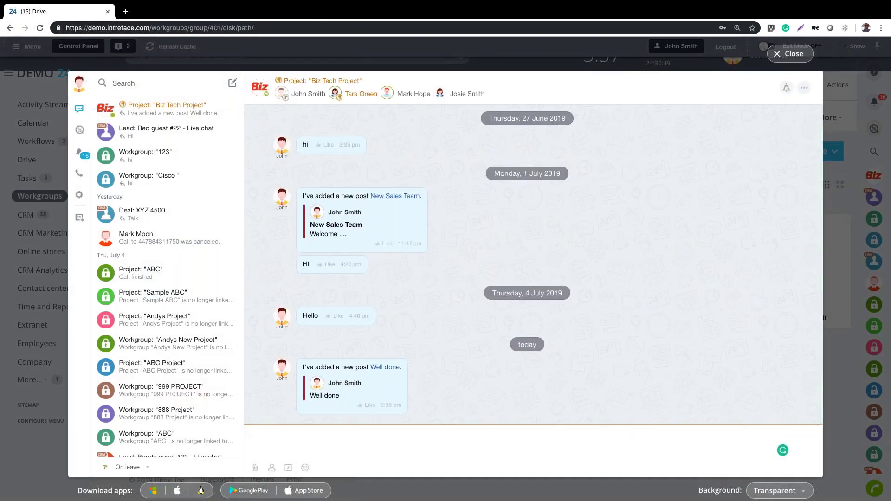
# Send the message 'Hello' in the project chat
pyautogui.write('Hello')
pyautogui.press('Return')
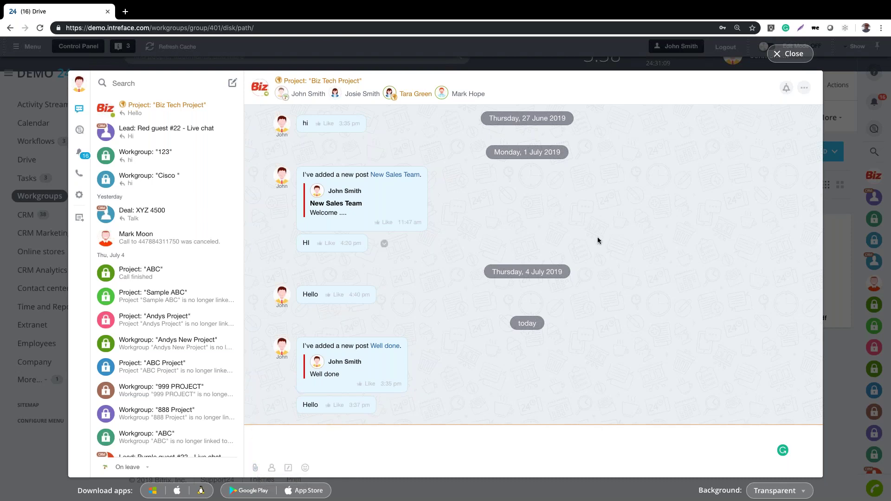
# Close the messenger and go via Conversations to the project's Lists: Costs, Expenses, Inventory
pyautogui.click(800, 58)
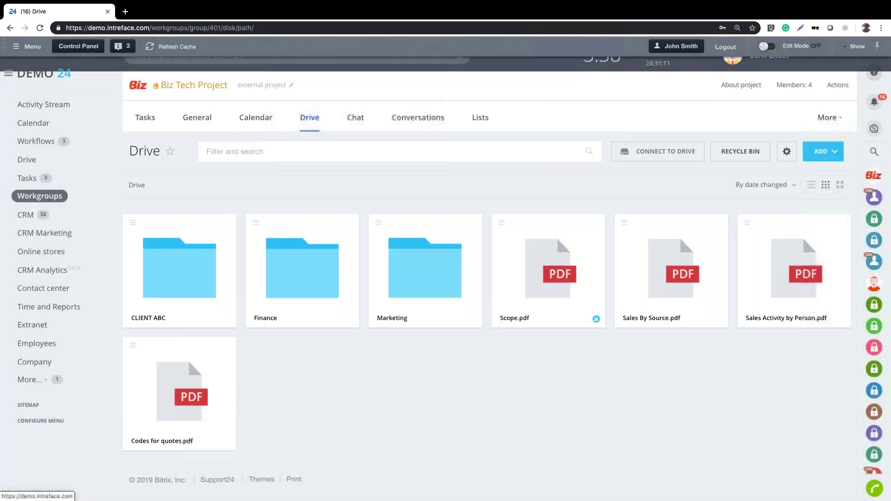
pyautogui.click(420, 120)
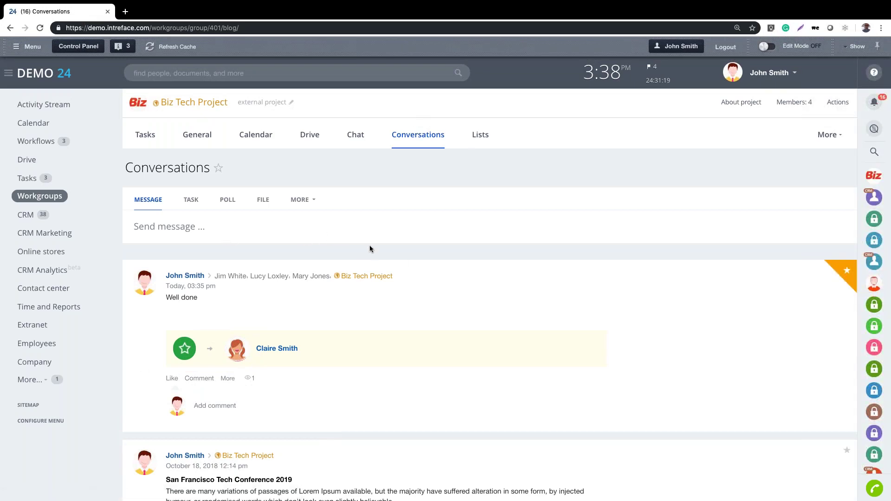
pyautogui.click(481, 134)
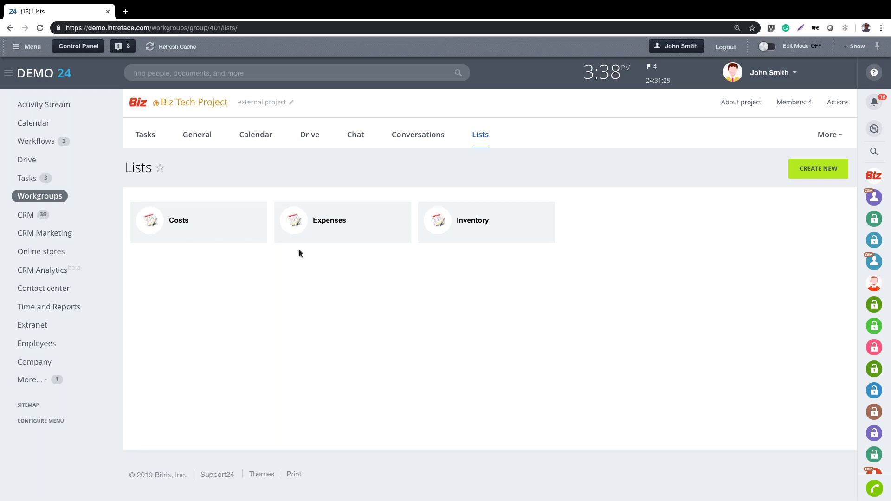
# Open the Expenses list and filter it by a chosen consultant
pyautogui.click(334, 224)
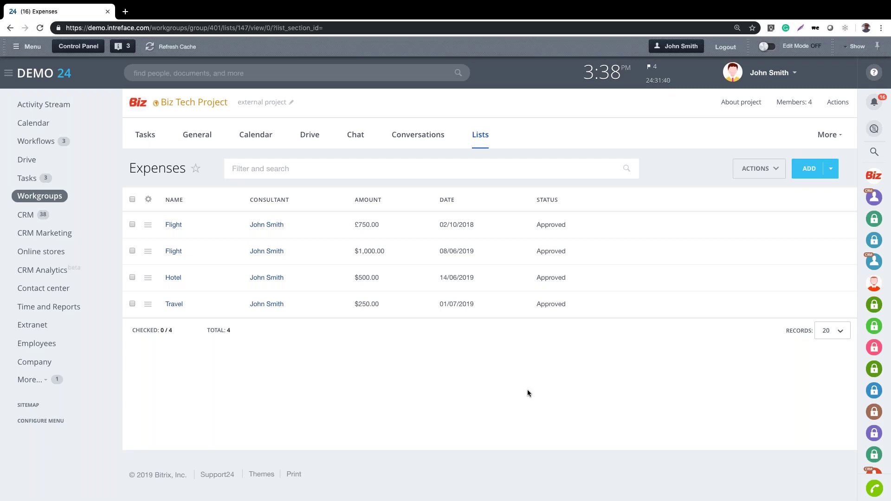
pyautogui.click(408, 169)
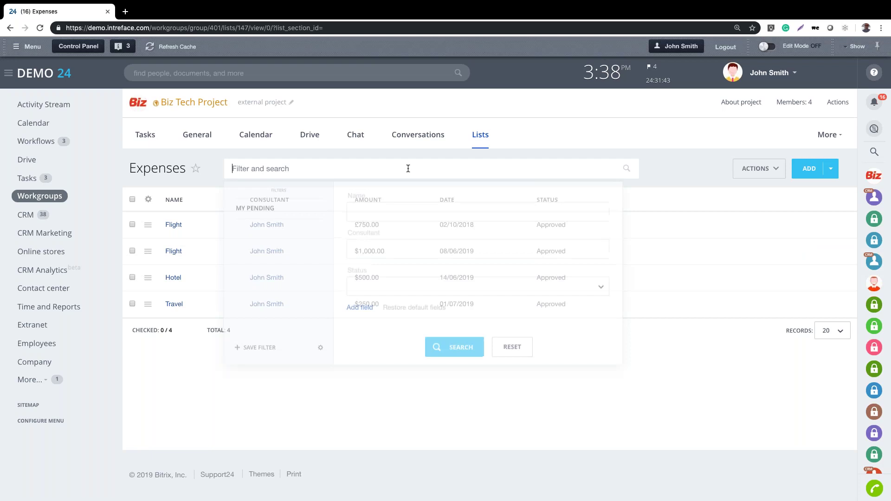
pyautogui.click(390, 247)
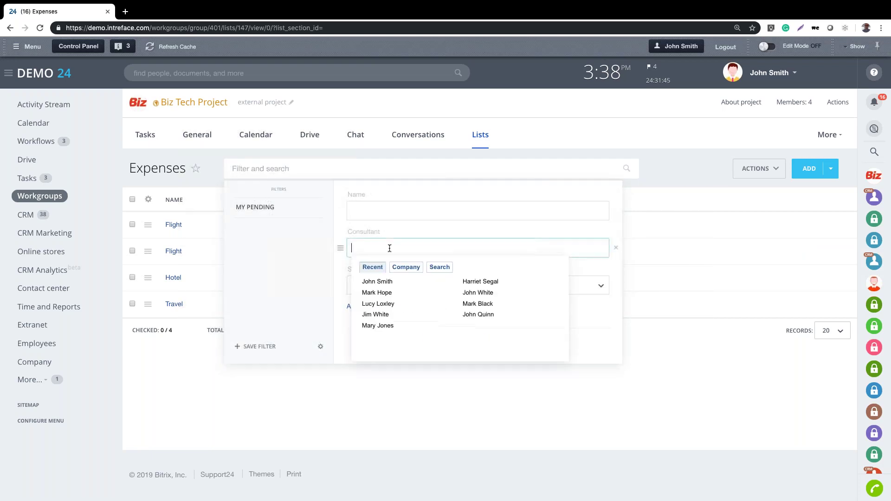
pyautogui.click(378, 282)
pyautogui.click(457, 346)
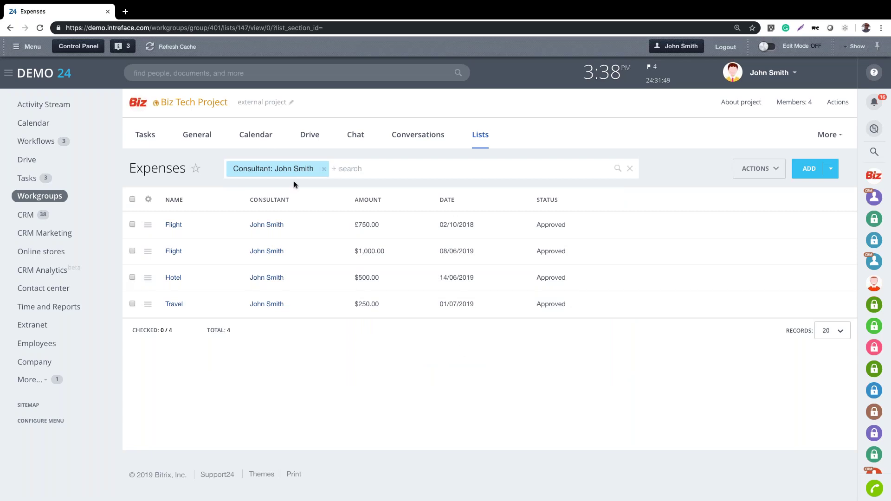
# Search the expenses for 'hotel' and bring up the $500.00 Hotel entry's actions
pyautogui.write('hotel')
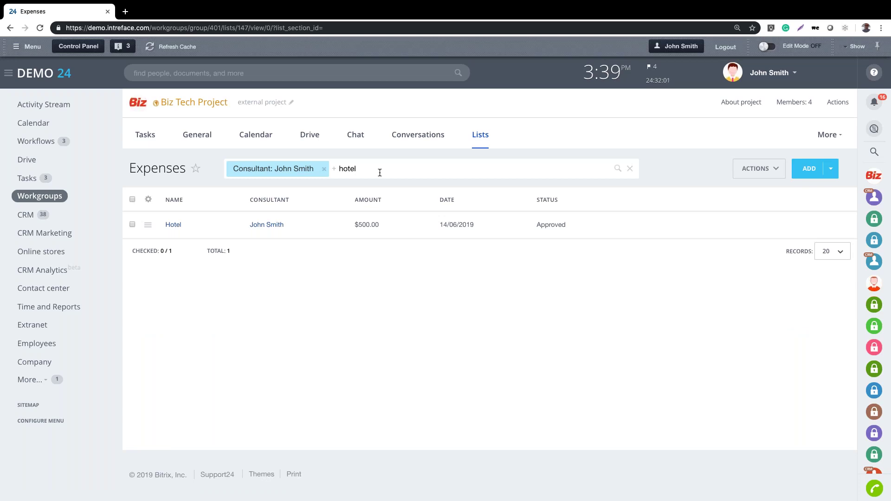
pyautogui.click(148, 224)
pyautogui.moveTo(206, 266)
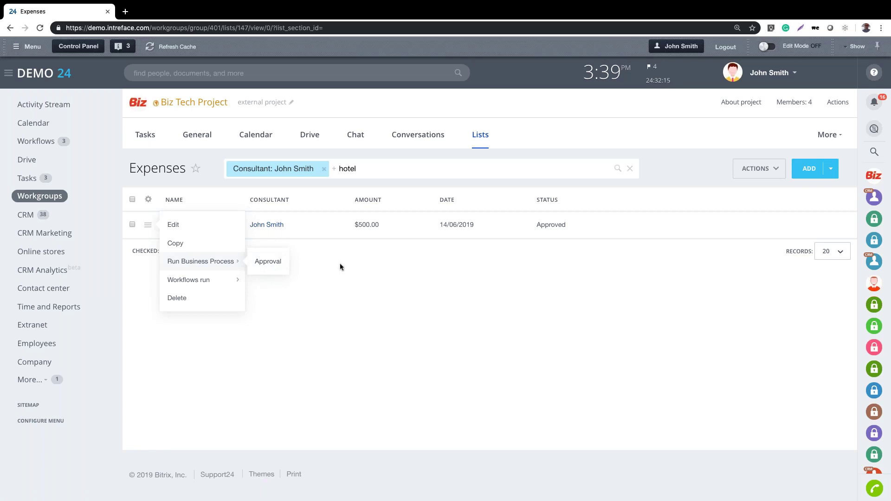
# Close the Hotel expense's action menu
pyautogui.click(481, 137)
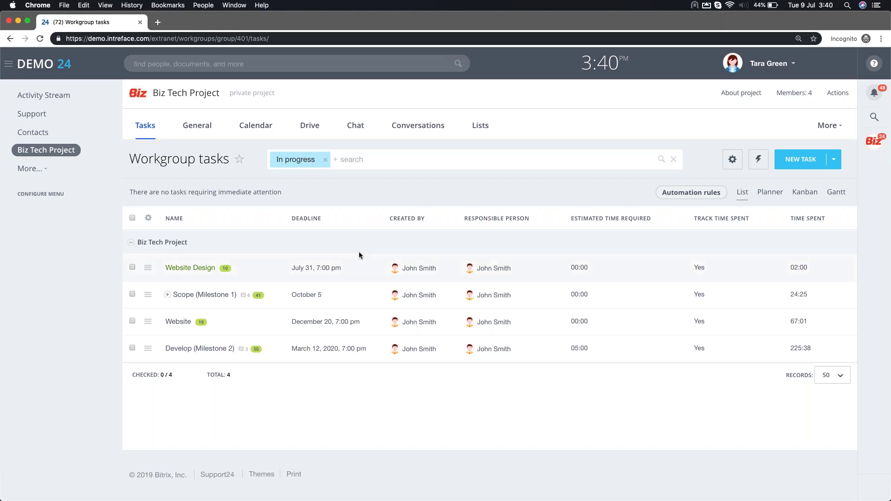
# Preview the Website Design task's details and close them again
pyautogui.click(188, 268)
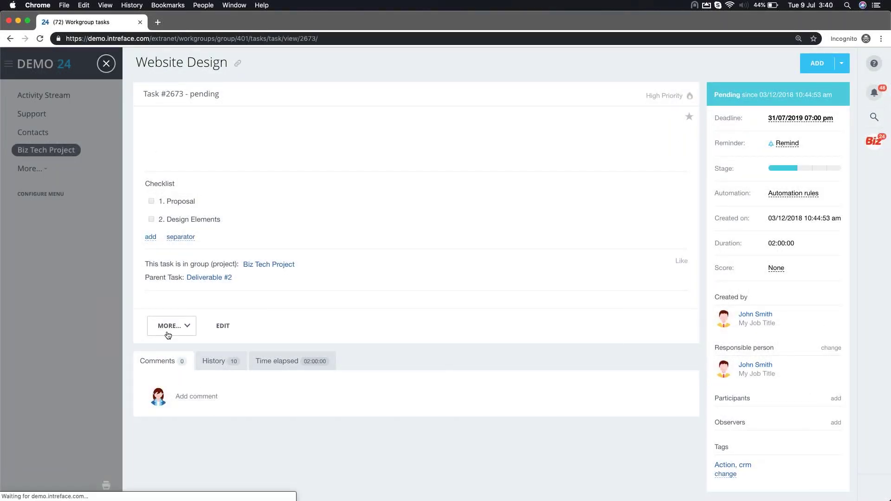
pyautogui.click(106, 63)
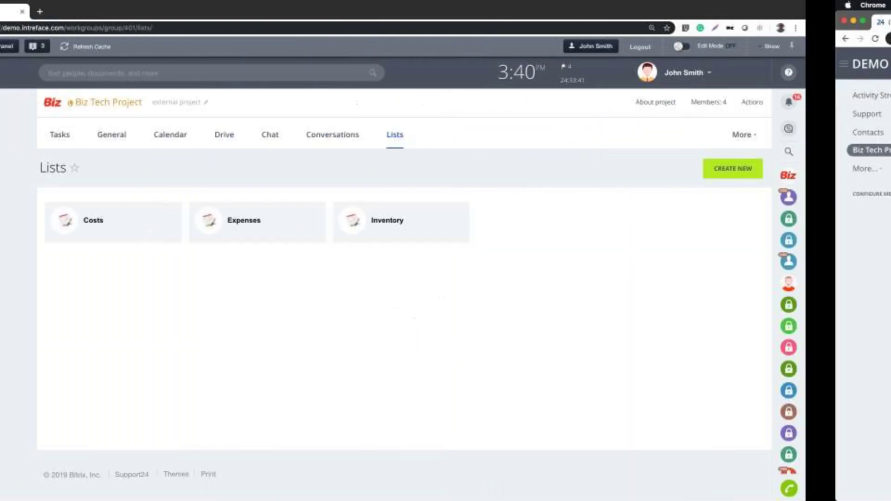
# Open My tasks, switch from the Gantt timeline to List view, and scroll through it
pyautogui.click(27, 180)
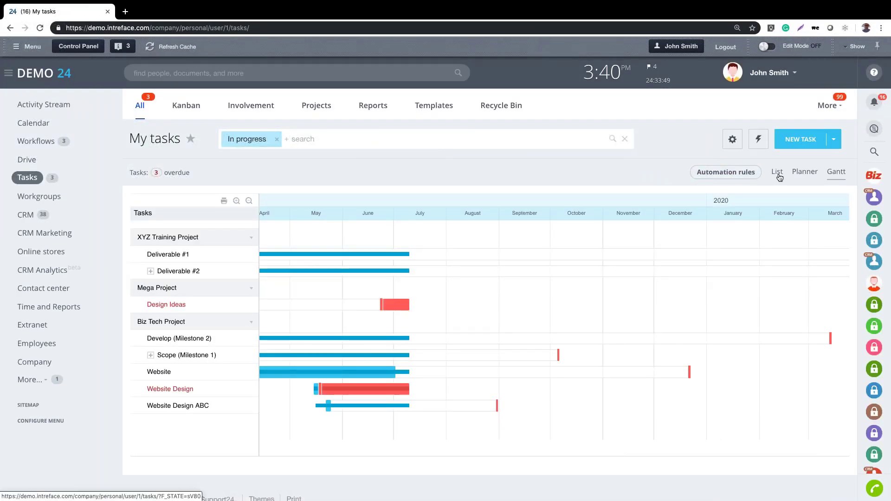
pyautogui.click(778, 175)
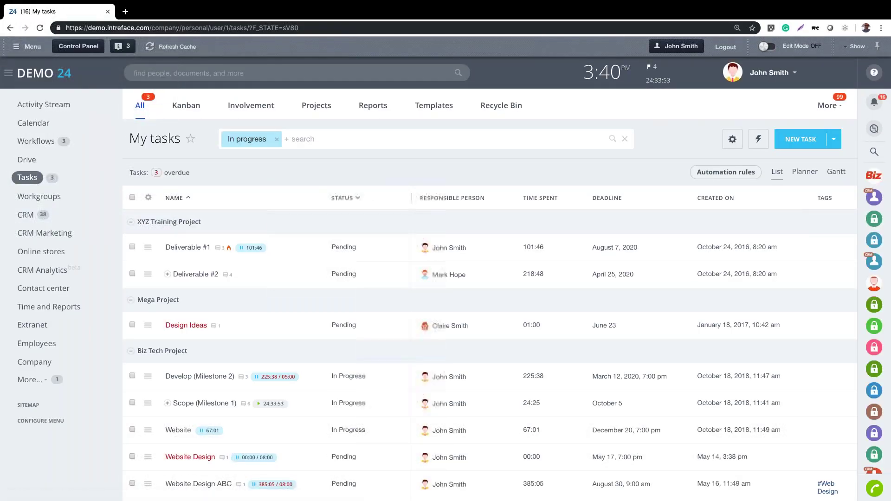
pyautogui.scroll(-2, 189, 167)
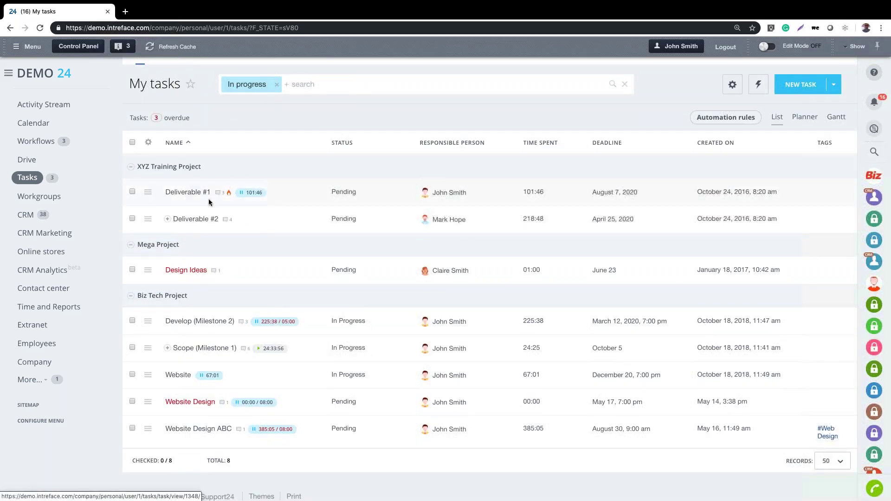
pyautogui.scroll(-1, 233, 241)
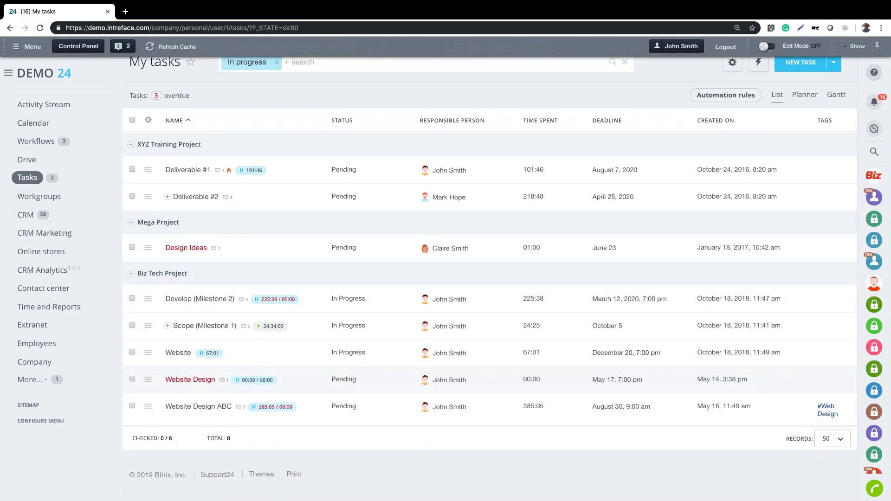
# Start the timer on Develop (Milestone 2), pausing the Scope (Milestone 1) timer
pyautogui.click(277, 300)
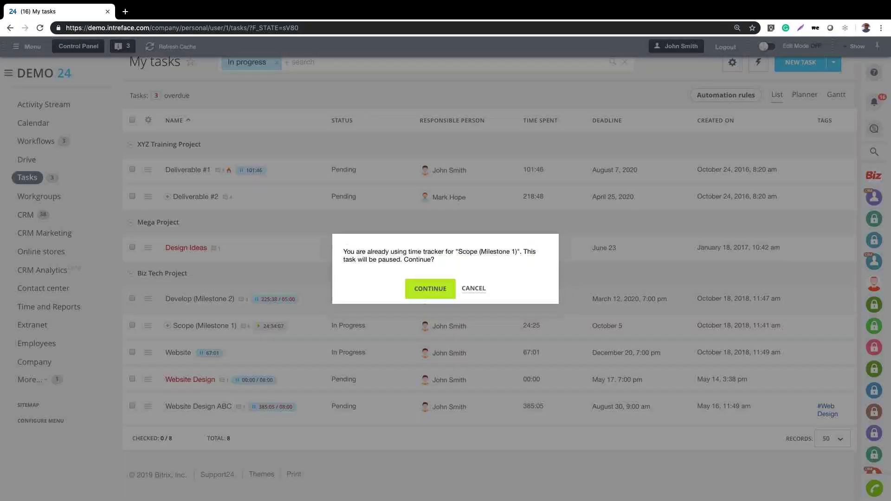
pyautogui.click(437, 291)
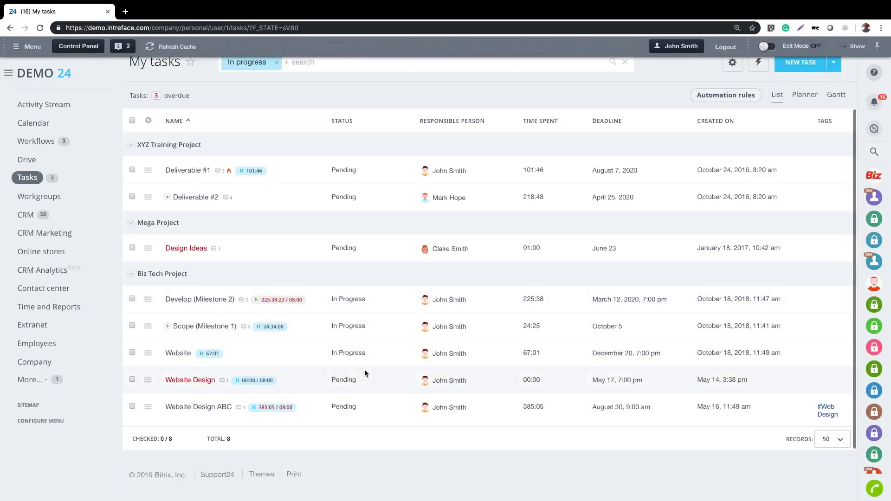
pyautogui.scroll(3, 363, 369)
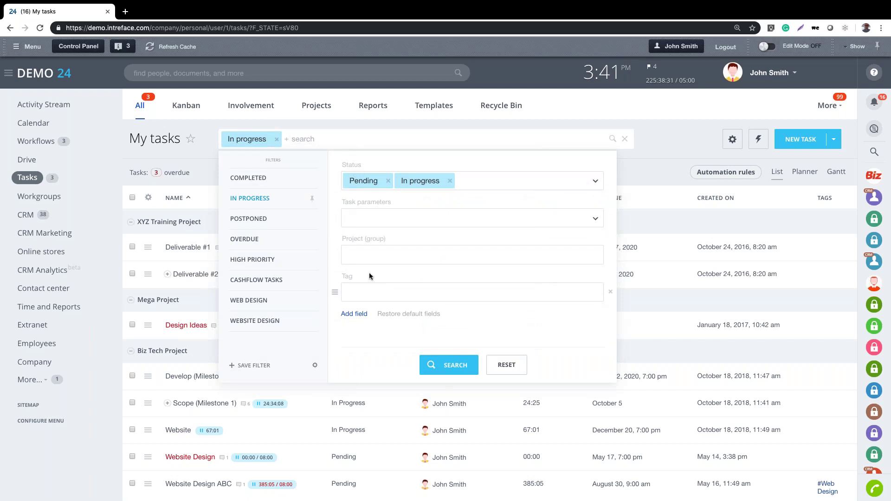
# Preview the Develop (Milestone 2) task details, then open the Involvement in tasks chart
pyautogui.click(667, 145)
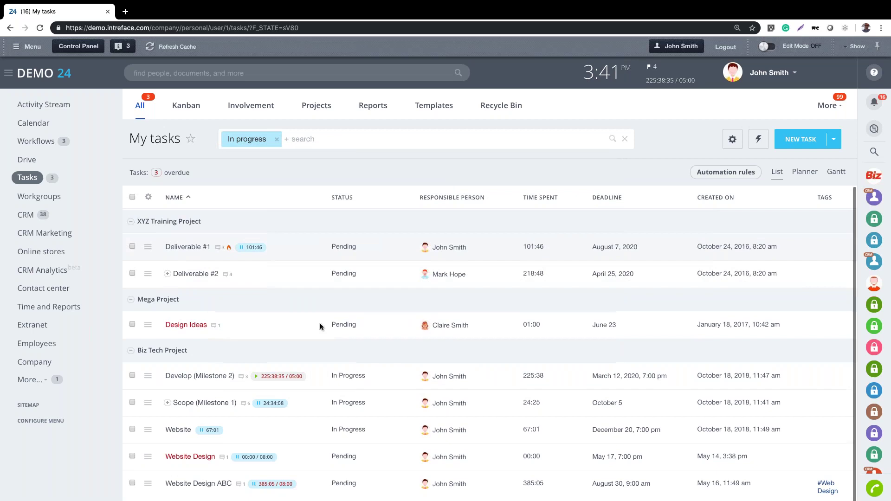
pyautogui.click(176, 374)
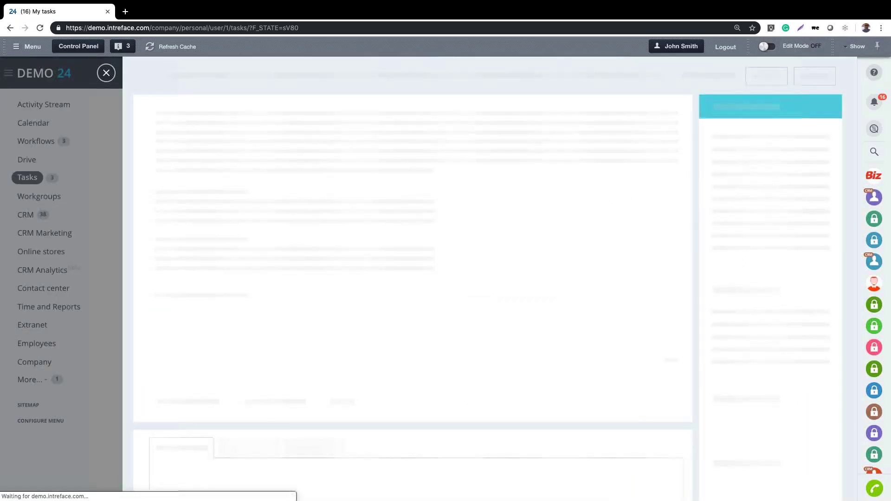
pyautogui.click(106, 73)
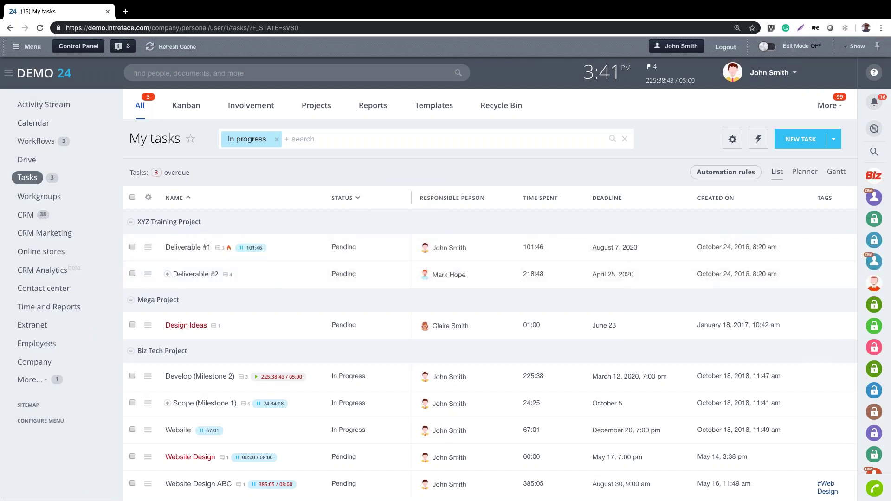
pyautogui.click(248, 108)
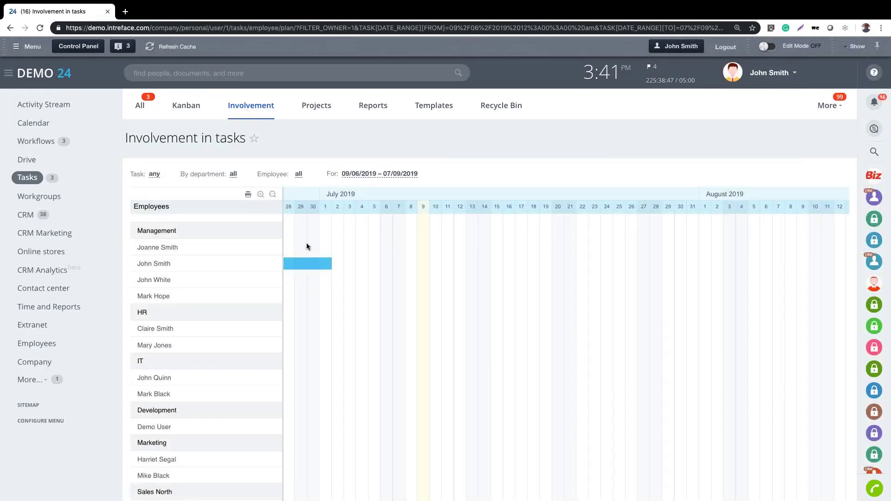
# Zoom the involvement chart down to an hourly timeline, then open the Projects list
pyautogui.click(261, 194)
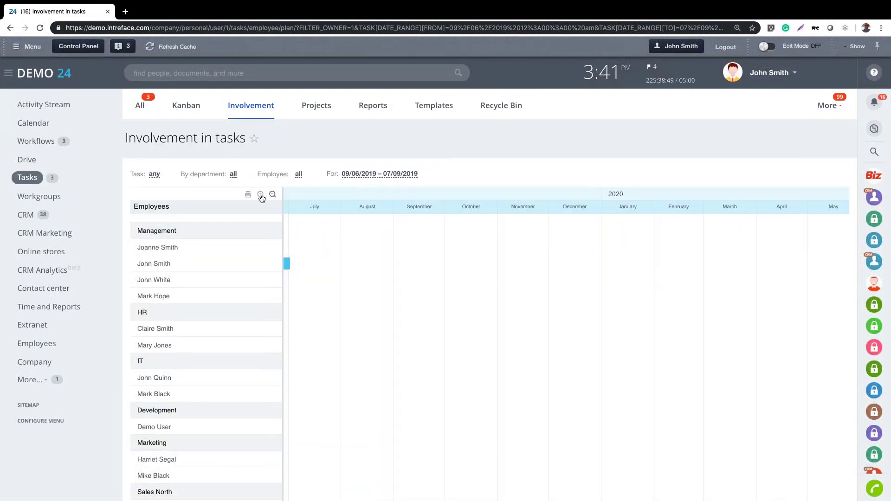
pyautogui.click(260, 195)
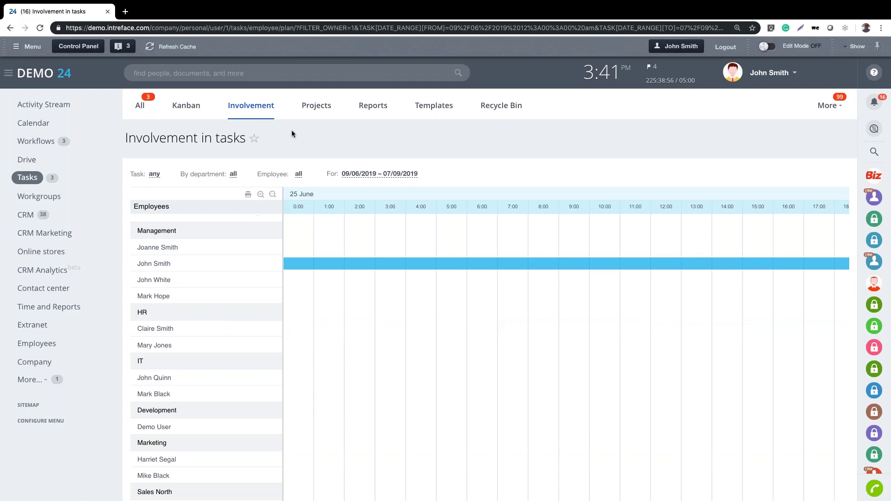
pyautogui.click(321, 107)
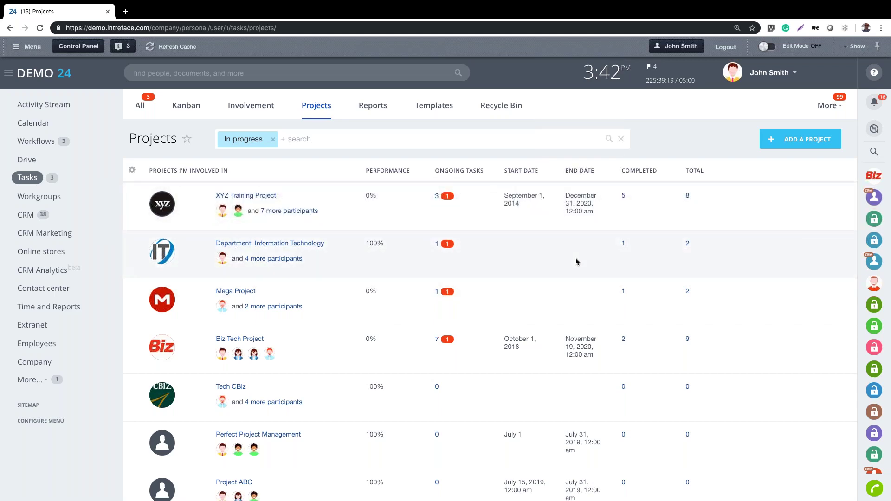
# Move the projects list's Completed column in front of End date, then go to Reports
pyautogui.click(131, 171)
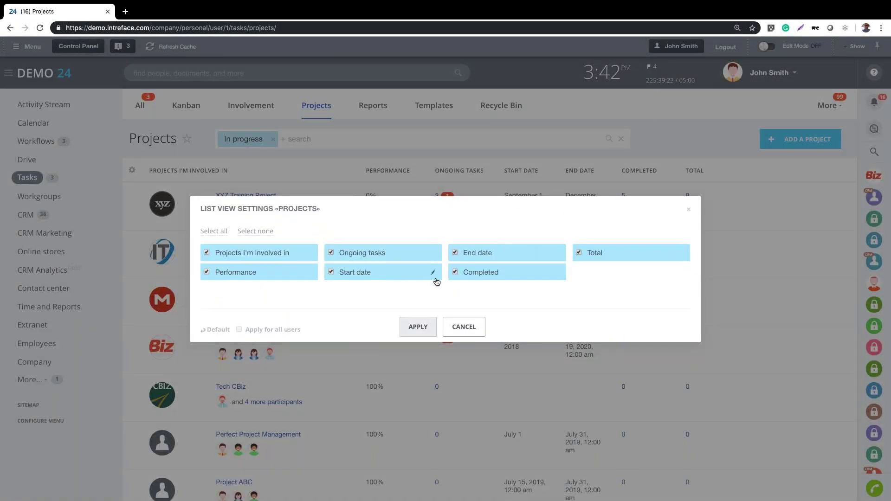
pyautogui.click(477, 328)
pyautogui.moveTo(644, 172)
pyautogui.mouseDown()
pyautogui.moveTo(464, 170)
pyautogui.moveTo(630, 169)
pyautogui.mouseUp()
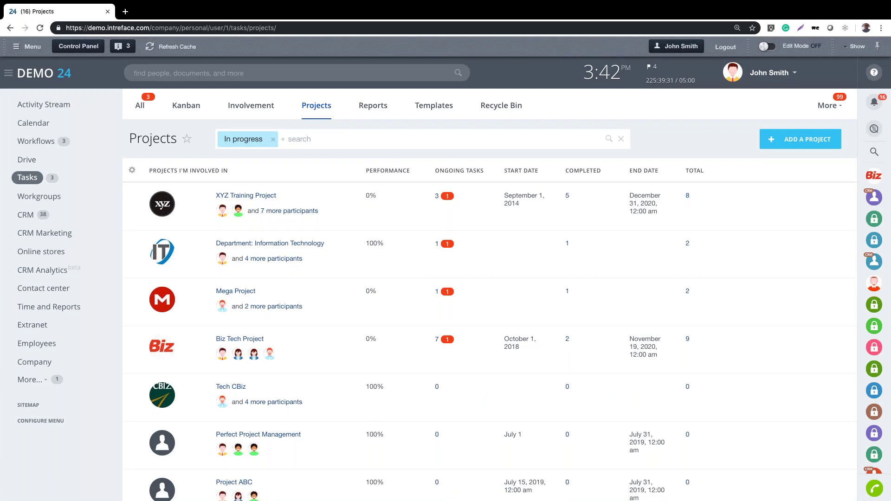
pyautogui.click(373, 106)
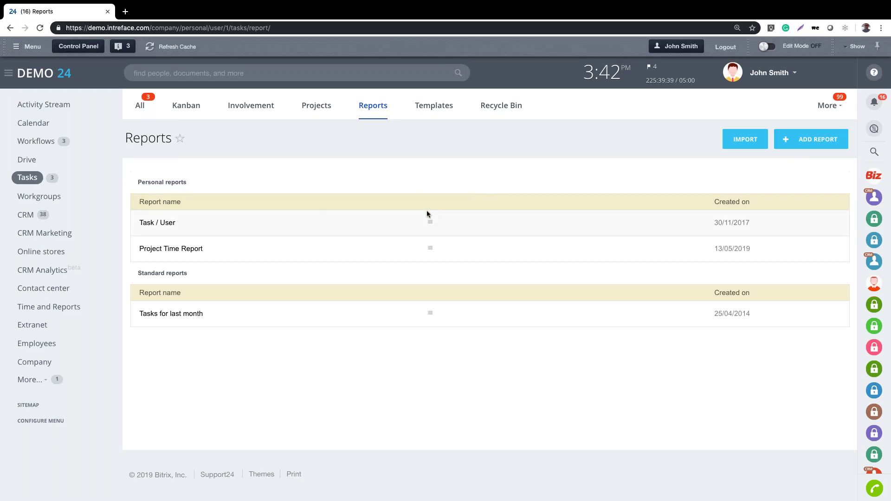
# Open the Task / User report and scroll through its estimated-time chart and task table
pyautogui.click(156, 227)
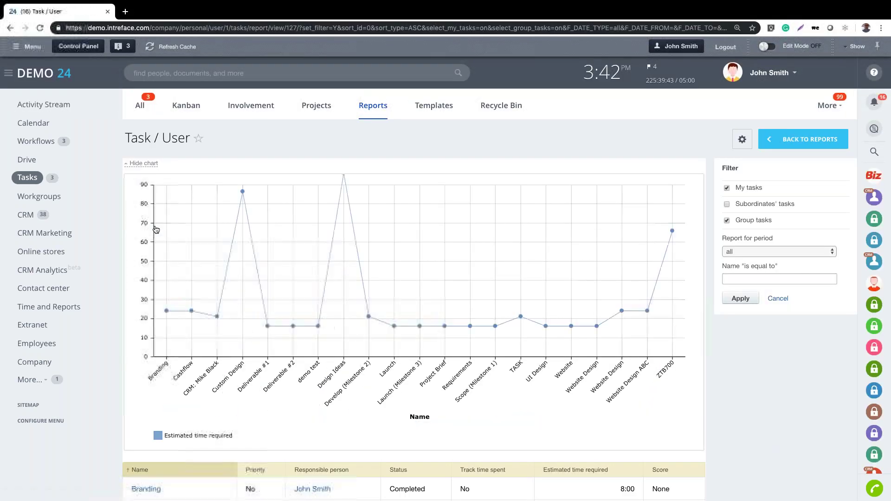
pyautogui.scroll(-1, 747, 355)
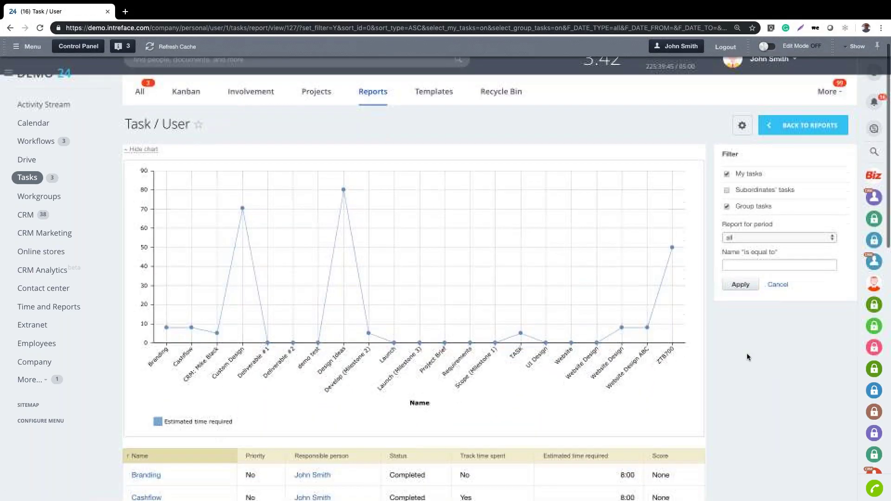
pyautogui.scroll(-2, 747, 355)
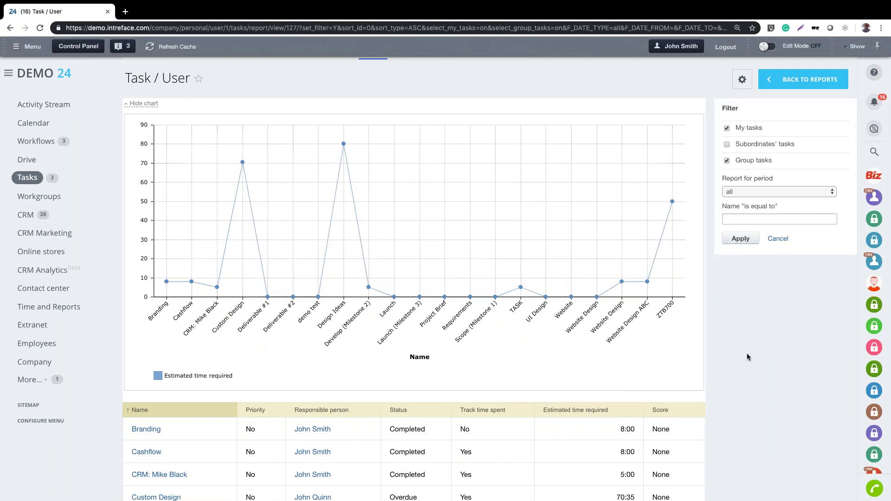
pyautogui.scroll(-3, 791, 341)
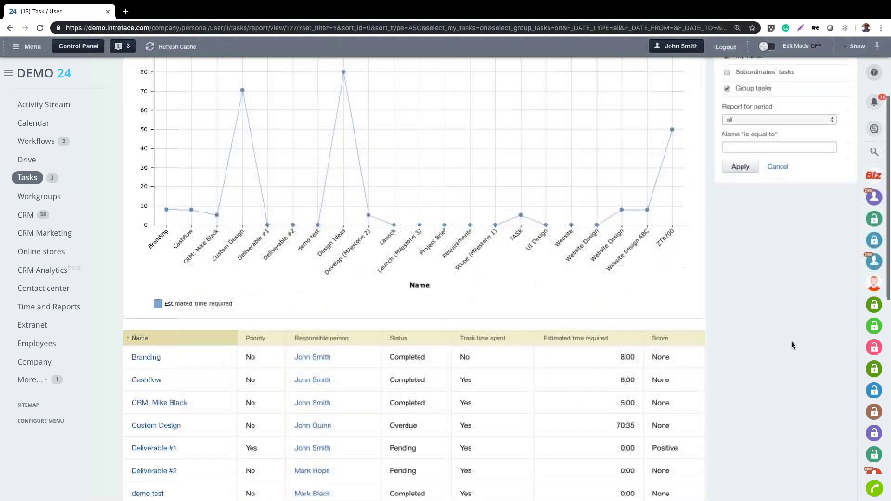
pyautogui.scroll(-3, 792, 342)
pyautogui.scroll(-2, 791, 341)
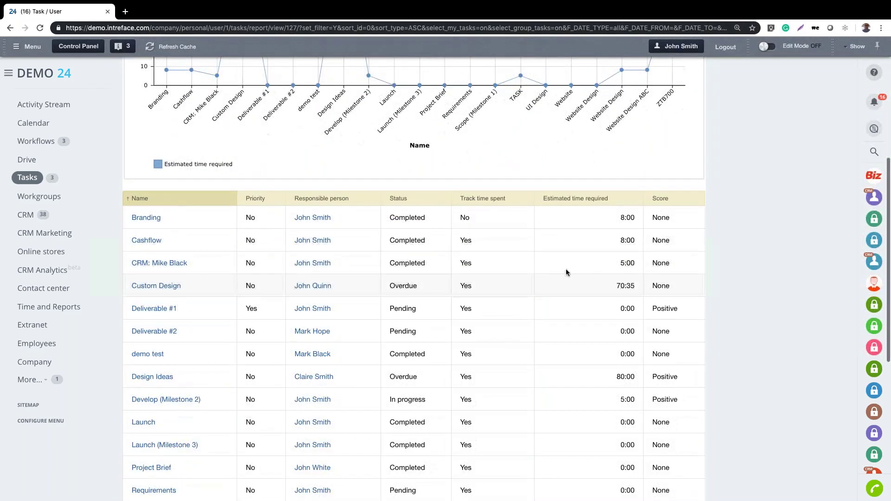
pyautogui.scroll(-4, 448, 373)
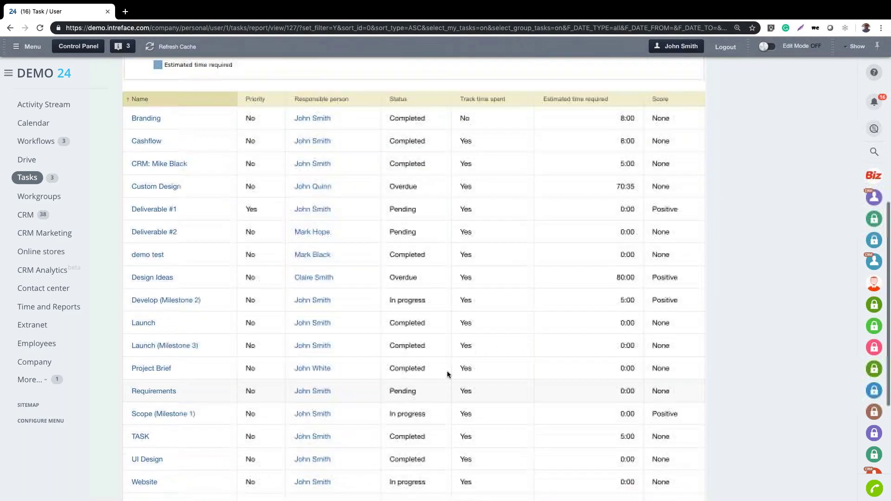
pyautogui.scroll(10, 446, 371)
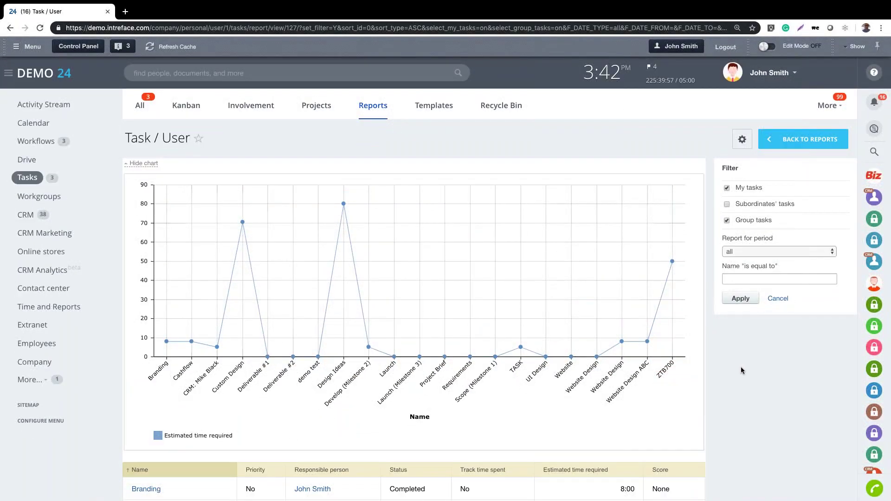